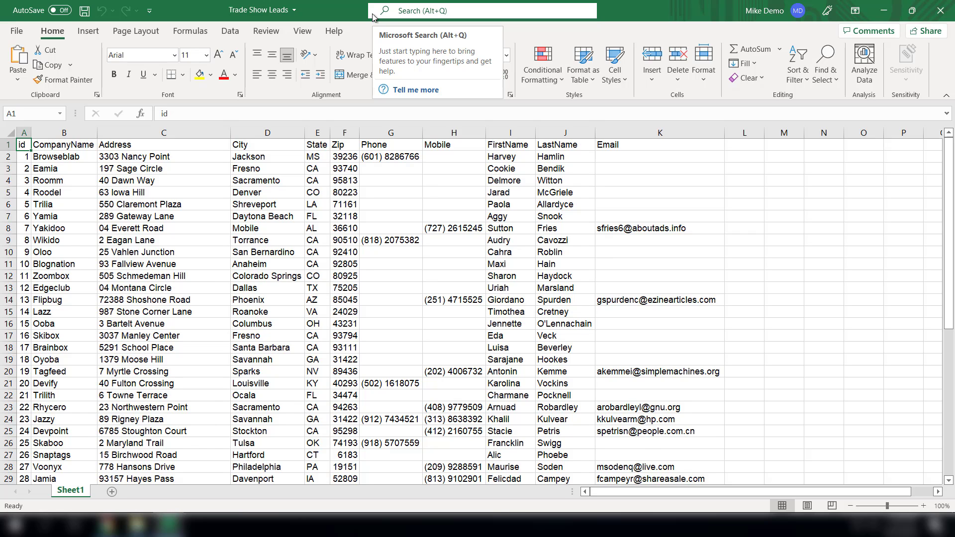
Switch from the Trade Show Leads workbook to CRMPlus365 in Chrome with Alt+Tab.
{"action": "key", "text": "alt+Tab"}
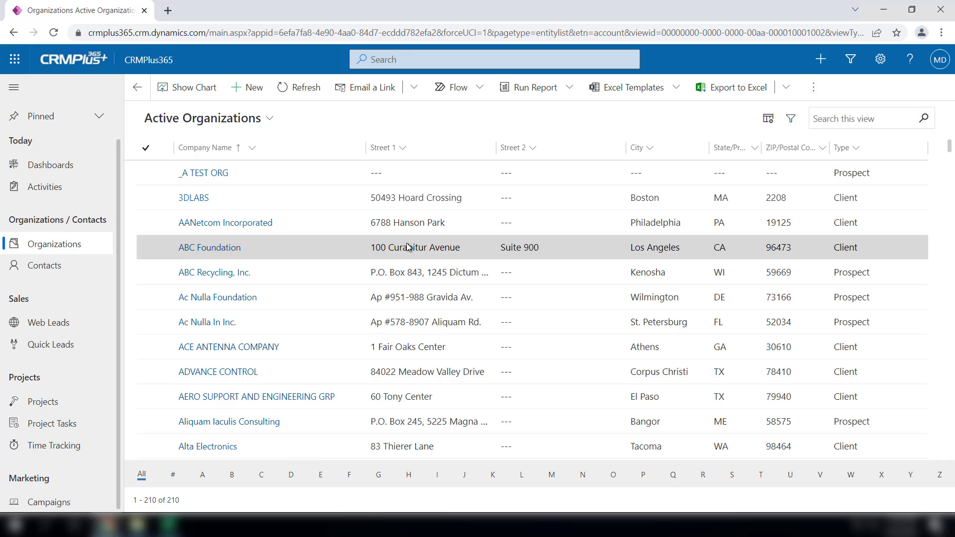
Show Quick Leads in the 'Quick Leads - All Fields' view and scroll across its columns.
{"action": "left_click", "coordinate": [76, 348]}
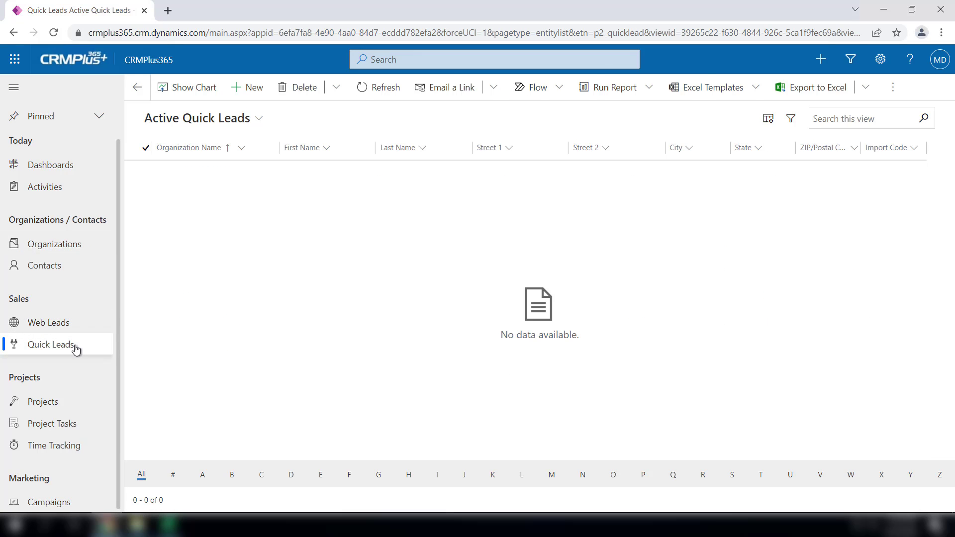
{"action": "left_click", "coordinate": [258, 127]}
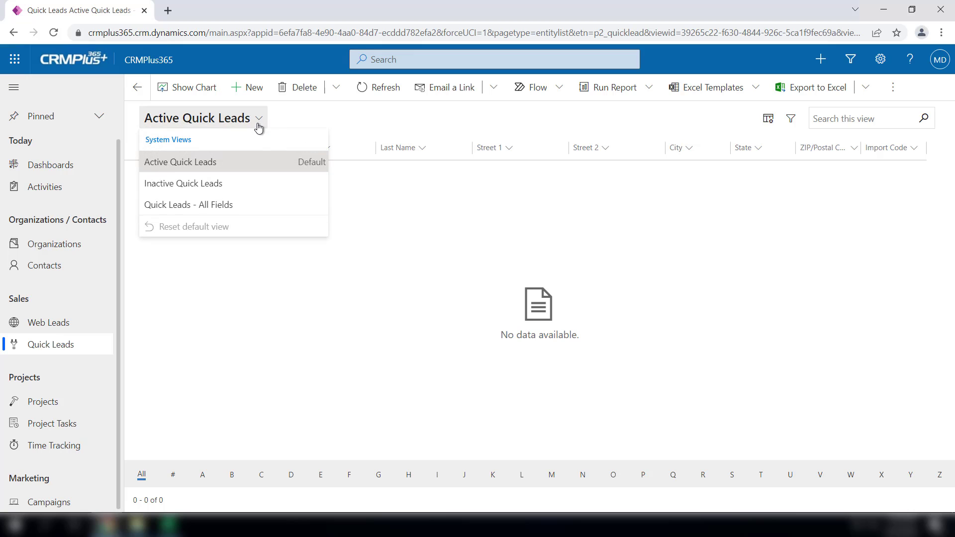
{"action": "left_click", "coordinate": [214, 206]}
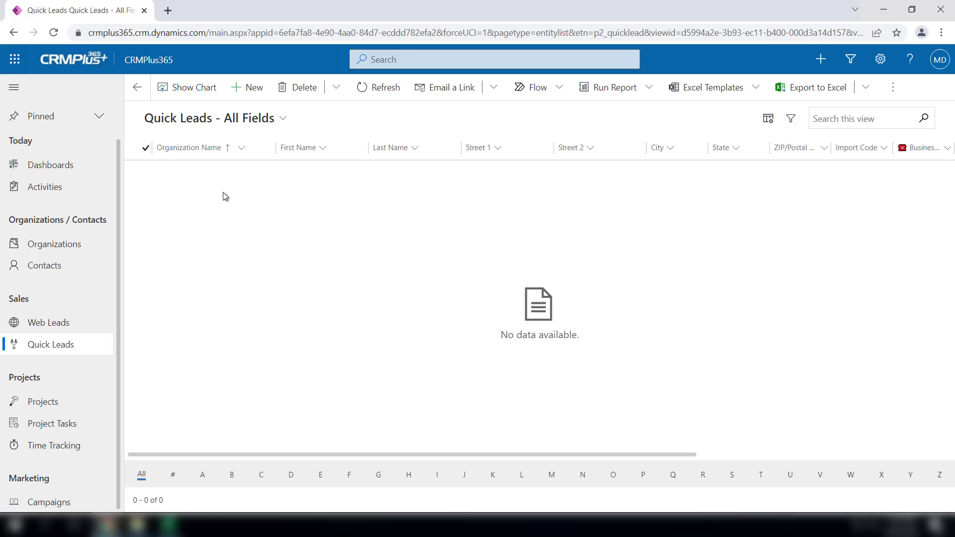
{"action": "left_click_drag", "start_coordinate": [650, 455], "coordinate": [886, 445]}
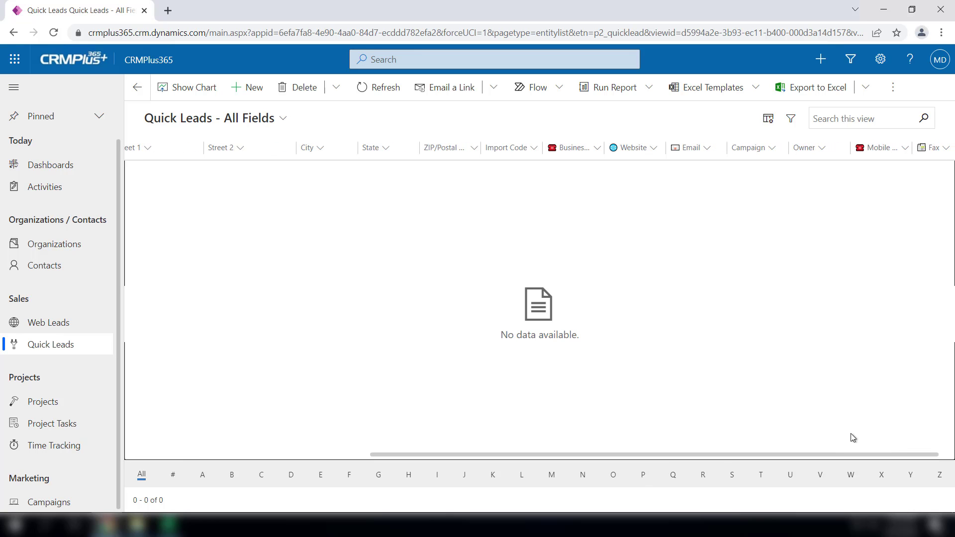
Export the empty All Fields view to Excel, move the workbook to the Desktop, and open it.
{"action": "left_click", "coordinate": [818, 89]}
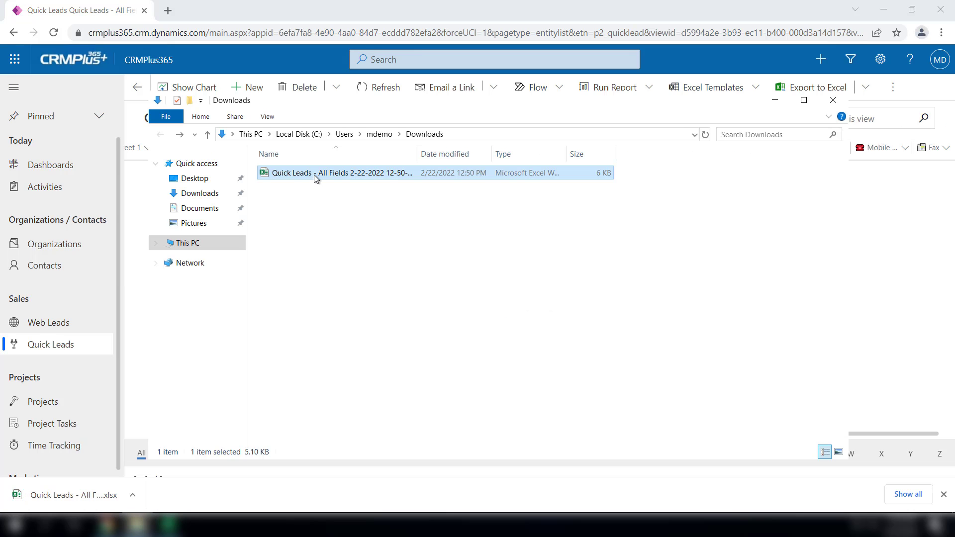
{"action": "left_click_drag", "start_coordinate": [315, 174], "coordinate": [198, 180]}
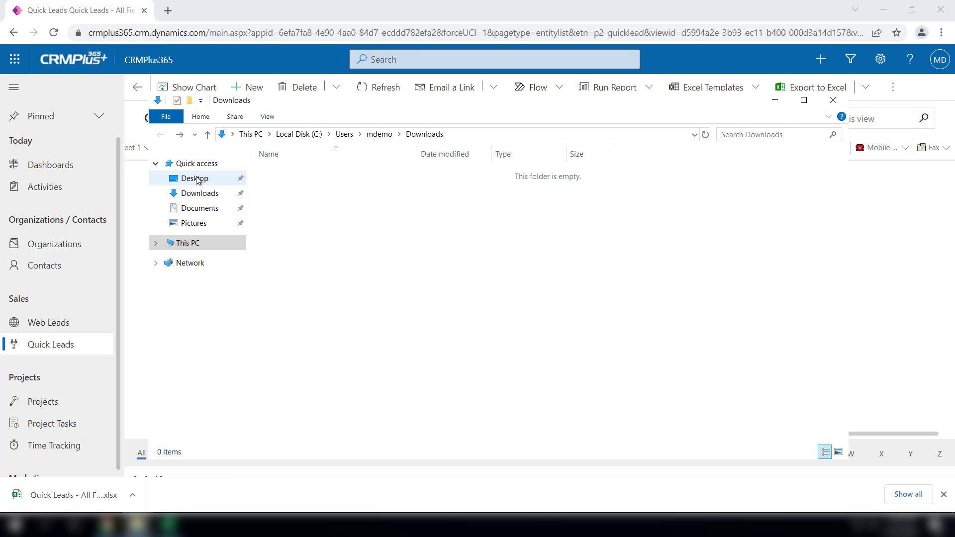
{"action": "left_click", "coordinate": [197, 180]}
{"action": "left_click", "coordinate": [289, 188]}
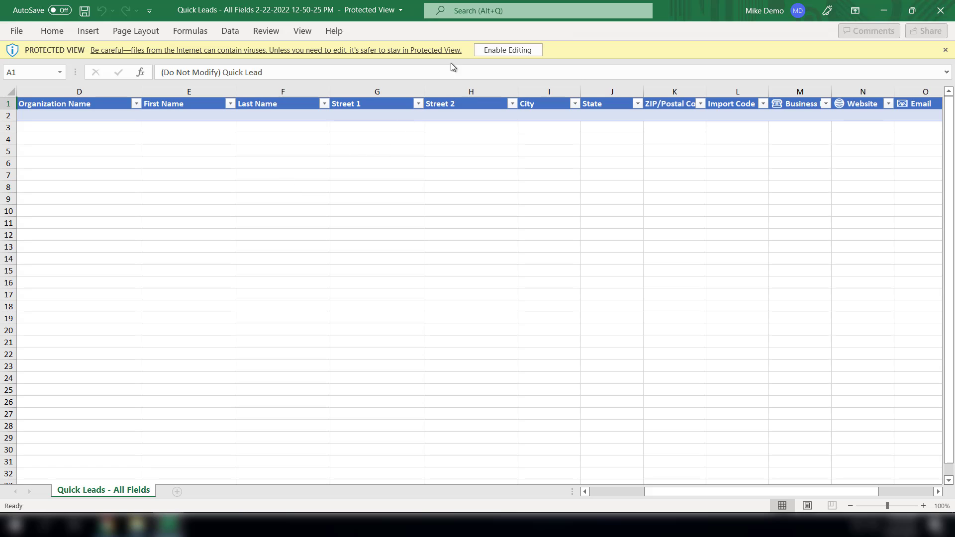
Enable editing and copy the trade show lead data into the Quick Leads table.
{"action": "left_click", "coordinate": [497, 49]}
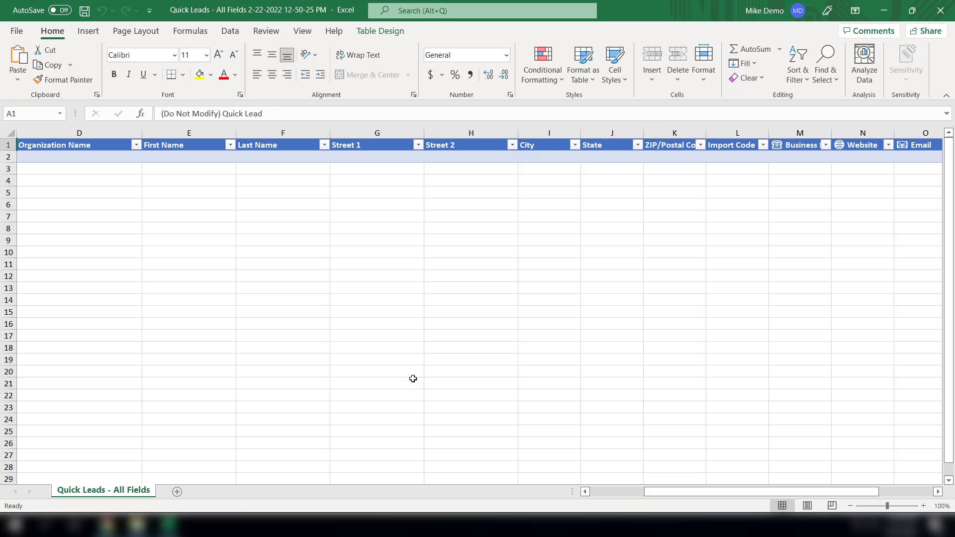
{"action": "key", "text": "alt+Tab"}
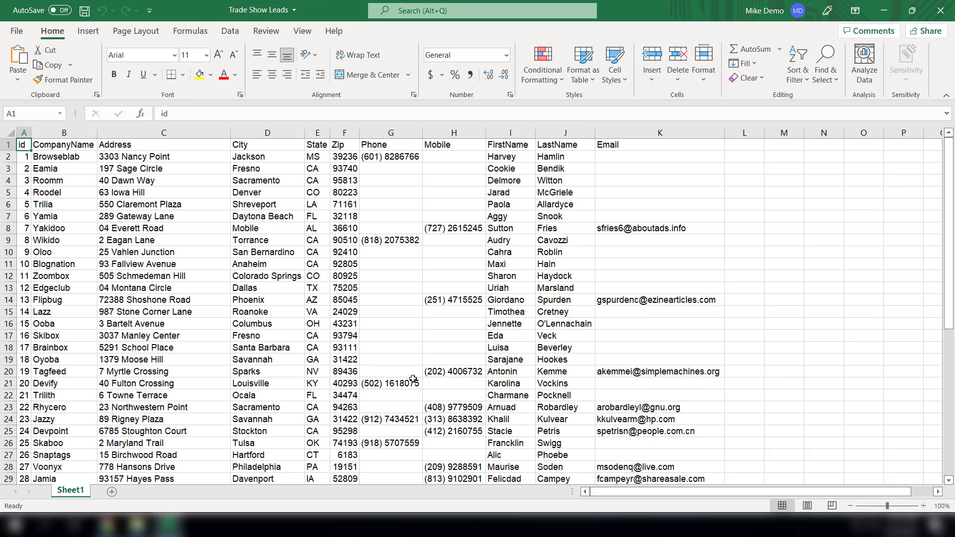
{"action": "key", "text": "alt+Tab"}
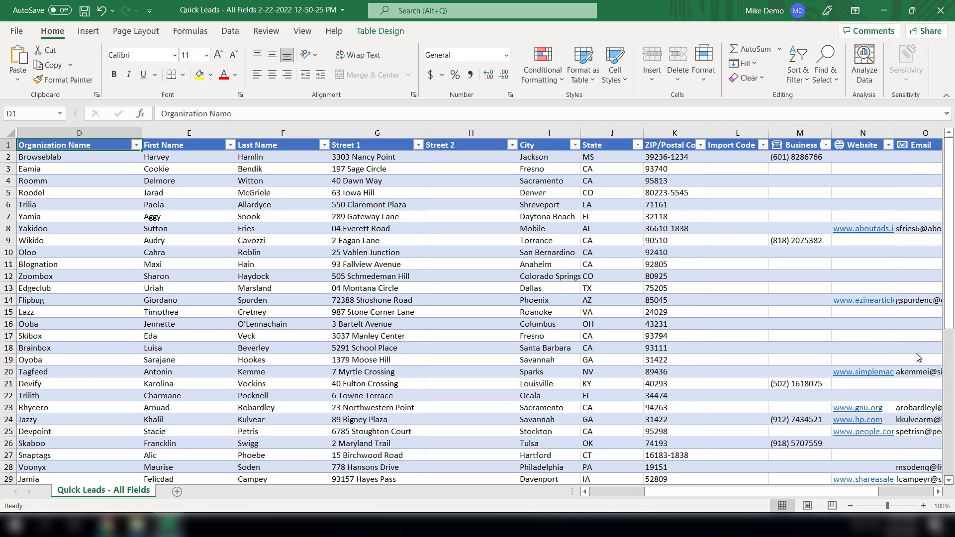
Review each column's input rules across row 2, from Street 2 through Fax.
{"action": "left_click", "coordinate": [482, 156]}
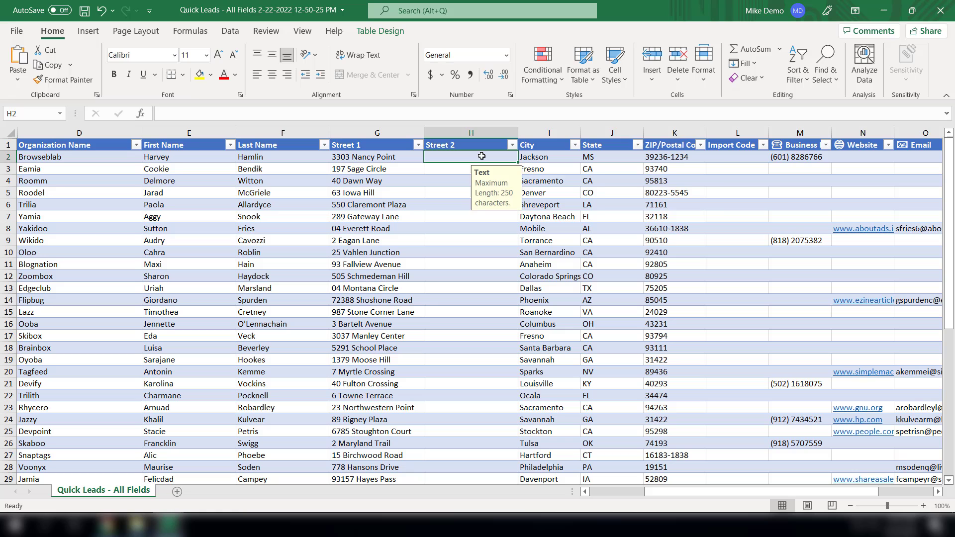
{"action": "key", "text": "Tab"}
{"action": "key", "text": "Tab"}
{"action": "key", "text": "Tab"}
{"action": "key", "text": "Tab"}
{"action": "key", "text": "Tab"}
{"action": "key", "text": "Tab"}
{"action": "key", "text": "Tab"}
{"action": "key", "text": "Tab"}
{"action": "key", "text": "Tab"}
{"action": "key", "text": "Tab"}
{"action": "key", "text": "Tab"}
{"action": "key", "text": "Tab"}
{"action": "key", "text": "Tab"}
{"action": "key", "text": "Tab"}
{"action": "key", "text": "Tab"}
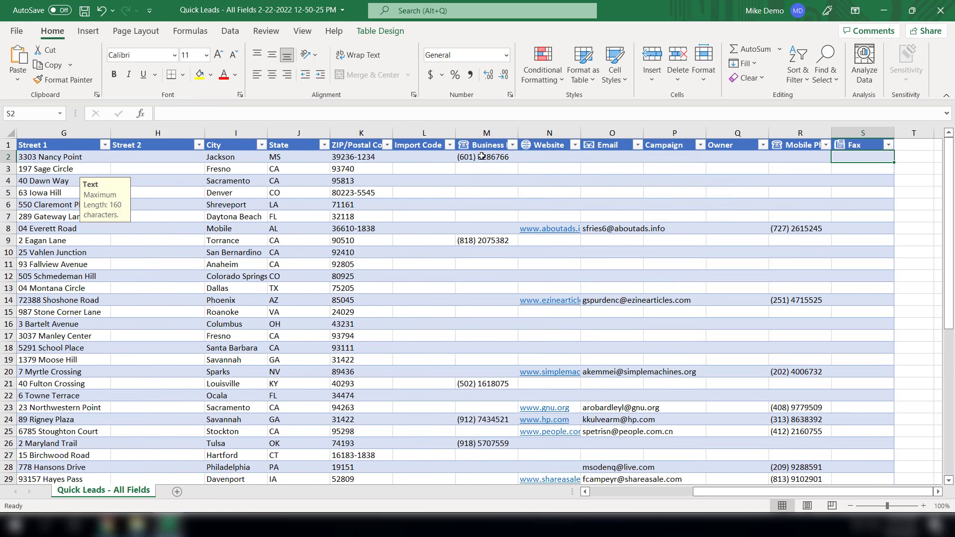
{"action": "key", "text": "shift+Tab"}
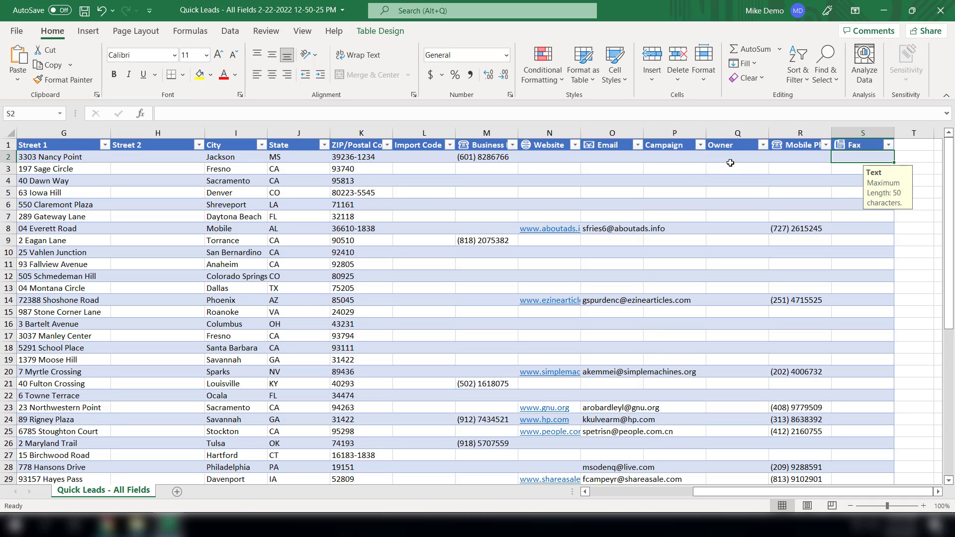
Fill Owner cells Q2 through Q21 with the CRM user's name.
{"action": "left_click", "coordinate": [730, 163]}
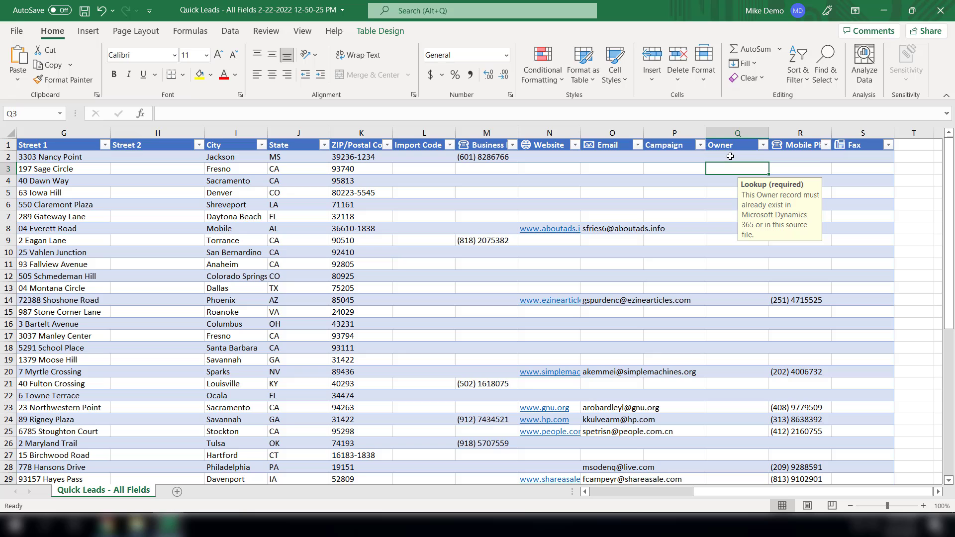
{"action": "left_click", "coordinate": [730, 155]}
{"action": "type", "text": "Mike"}
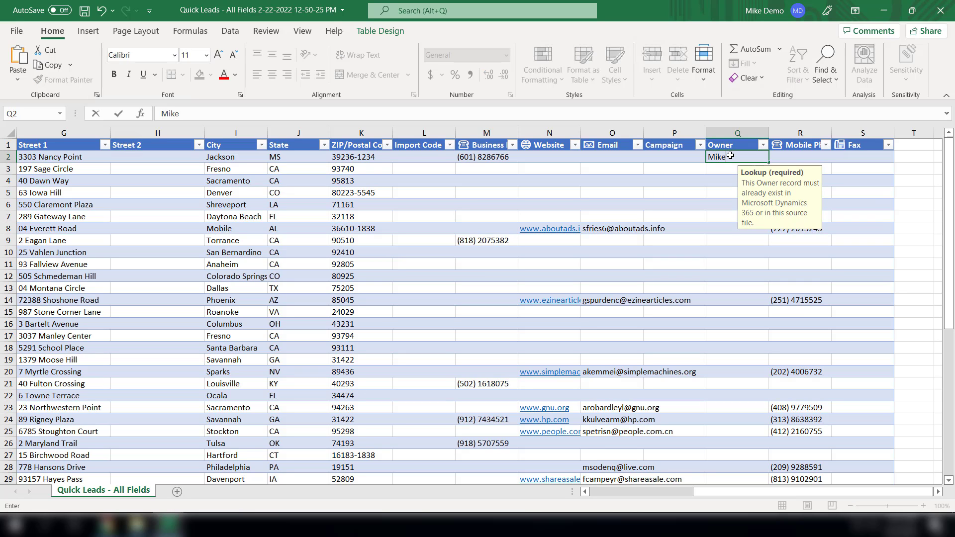
{"action": "type", "text": " Demo"}
{"action": "left_click_drag", "start_coordinate": [769, 162], "coordinate": [769, 382]}
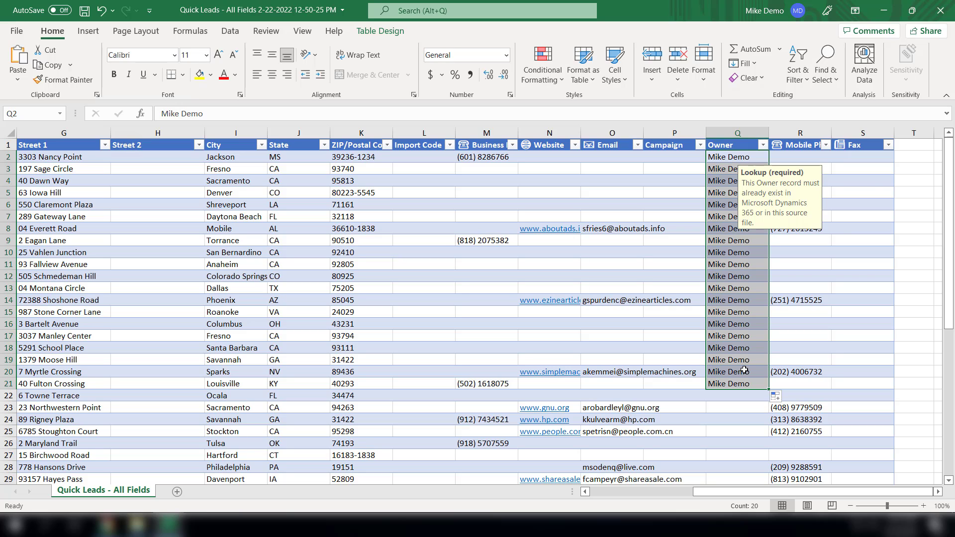
Check the existing campaigns in CRMPlus365's Active Campaigns list.
{"action": "key", "text": "alt+Tab"}
{"action": "key", "text": "alt+Tab"}
{"action": "key", "text": "alt+Tab"}
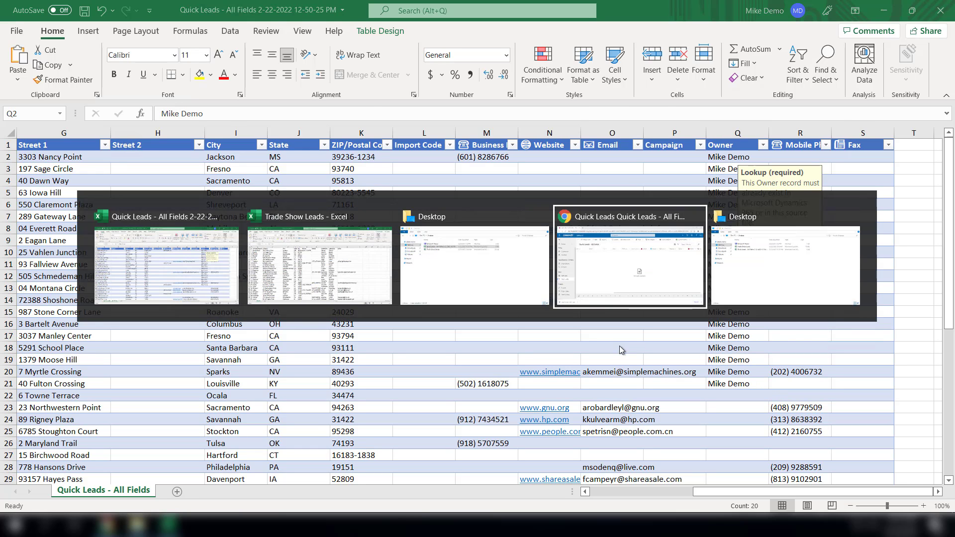
{"action": "scroll", "coordinate": [31, 464], "scroll_direction": "down", "scroll_amount": 1}
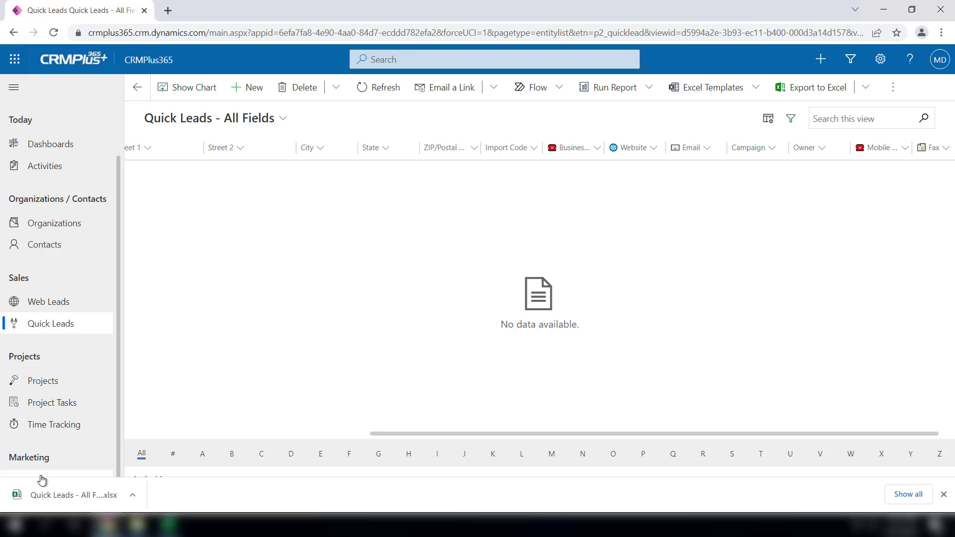
{"action": "left_click", "coordinate": [41, 479]}
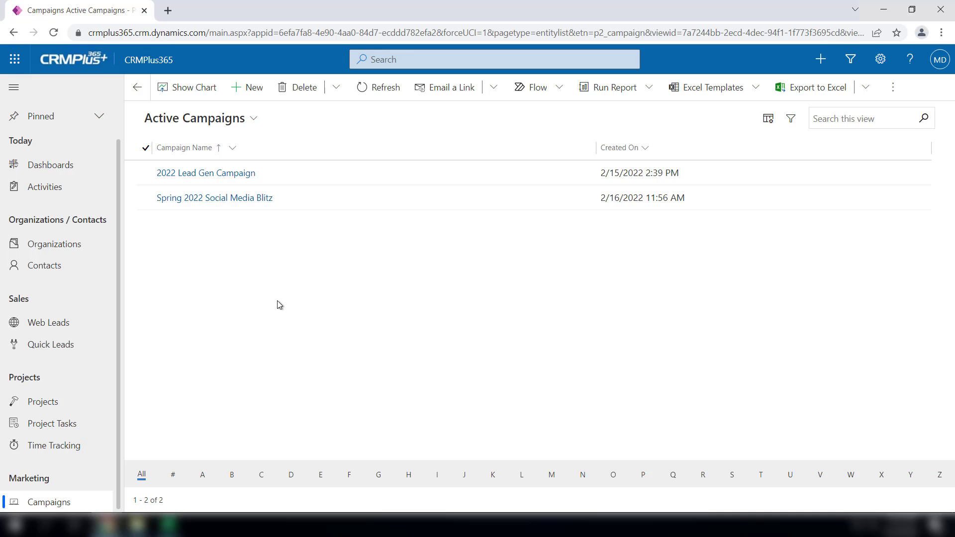
Fill Campaign cells P2 through P51 with '2022 Lead Gen Campaign'.
{"action": "key", "text": "alt+Tab"}
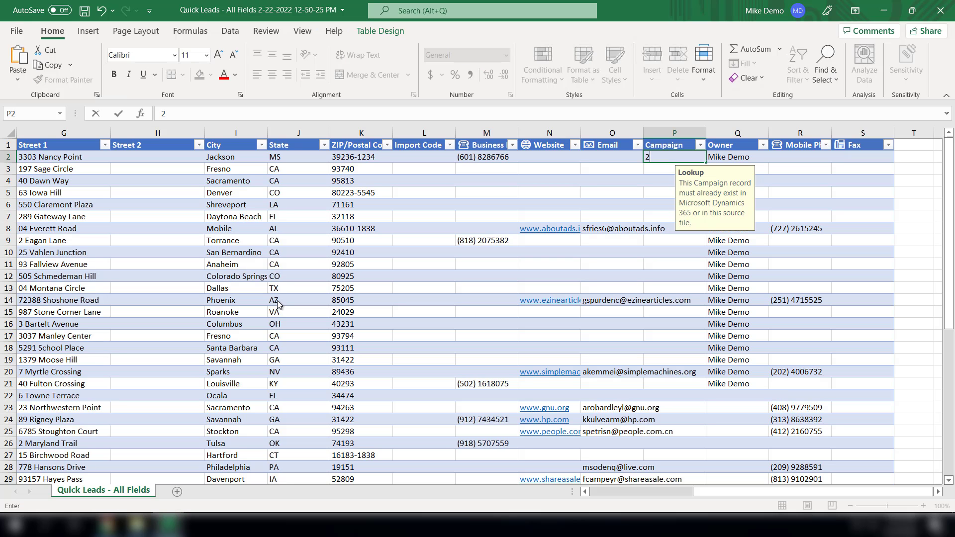
{"action": "type", "text": "022 Lead Gen Campaign"}
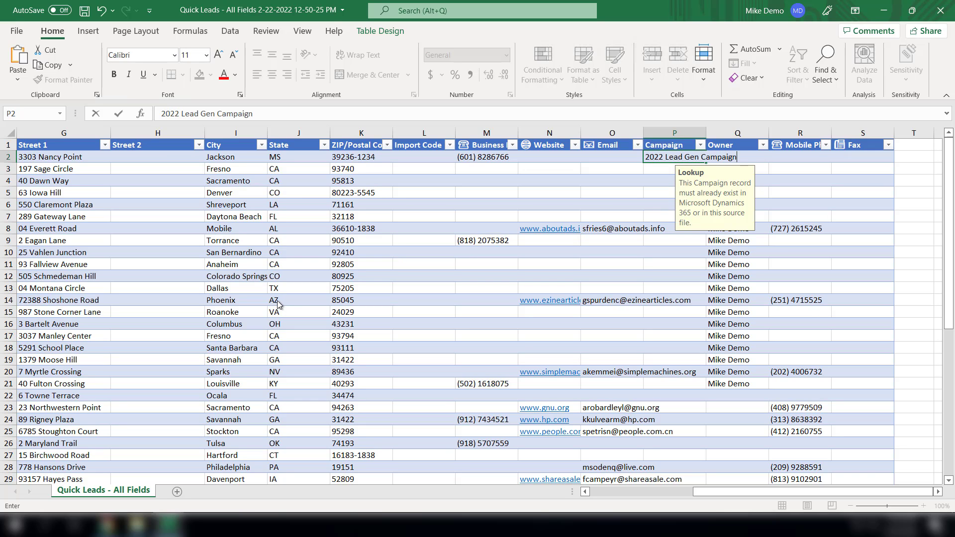
{"action": "key", "text": "ctrl+Return"}
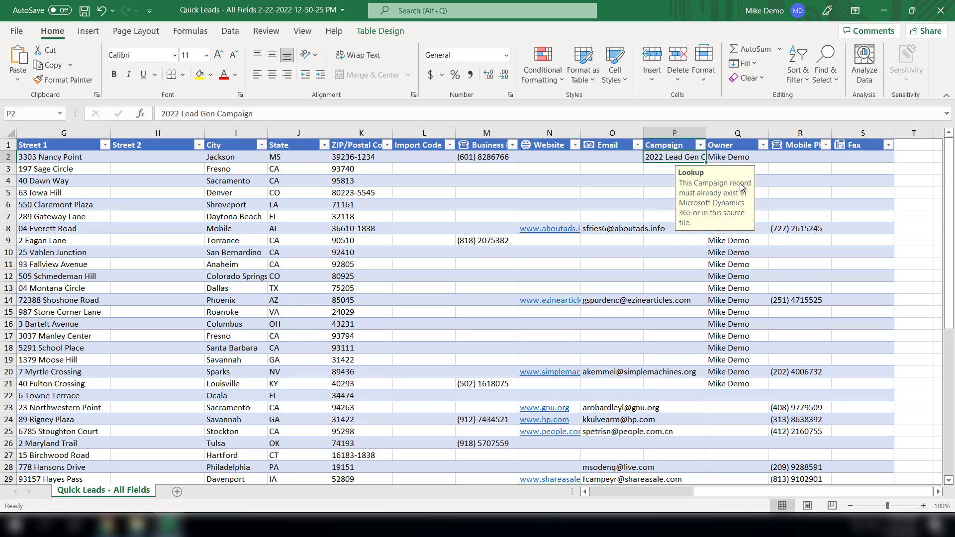
{"action": "key", "text": "ctrl+c"}
{"action": "key", "text": "Down"}
{"action": "key", "text": "ctrl+shift+Down"}
{"action": "key", "text": "ctrl+v"}
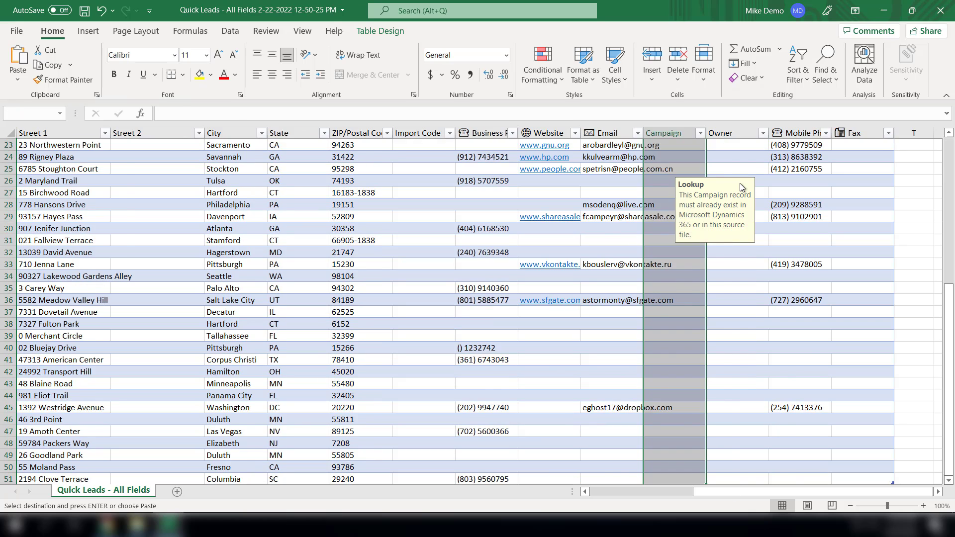
{"action": "scroll", "coordinate": [739, 183], "scroll_direction": "up", "scroll_amount": 7}
{"action": "key", "text": "Escape"}
{"action": "key", "text": "Up"}
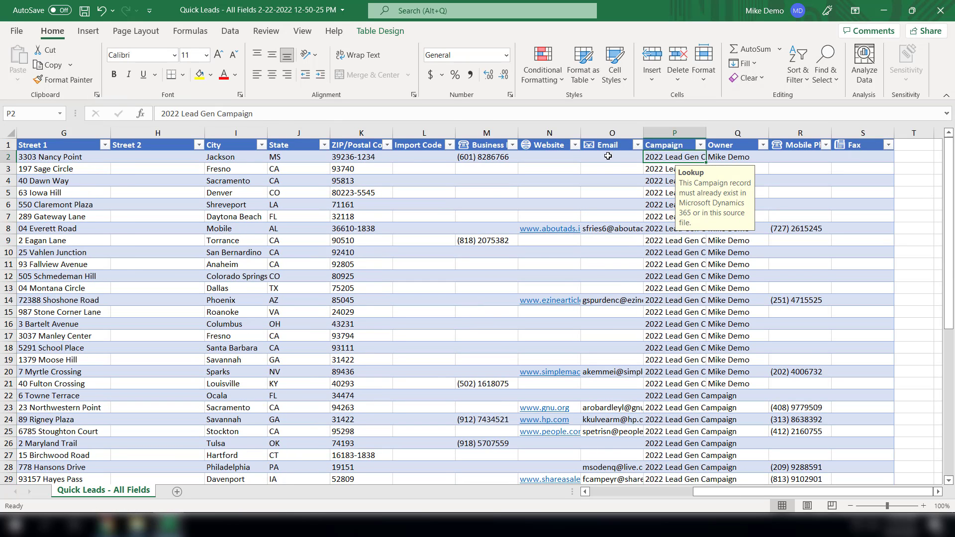
Paste the 02-22 import code down column L, save and close the workbook, return to CRMPlus365.
{"action": "left_click", "coordinate": [416, 157]}
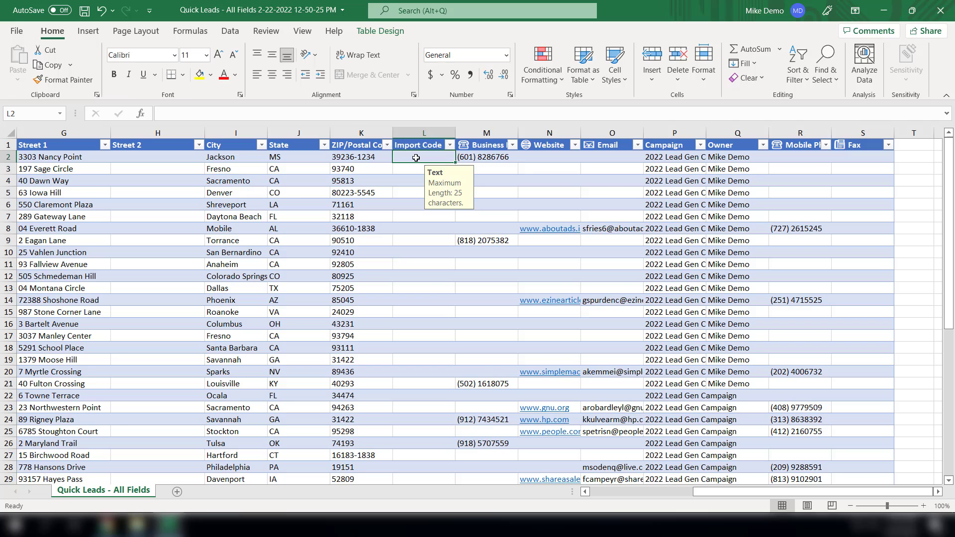
{"action": "key", "text": "ctrl+v"}
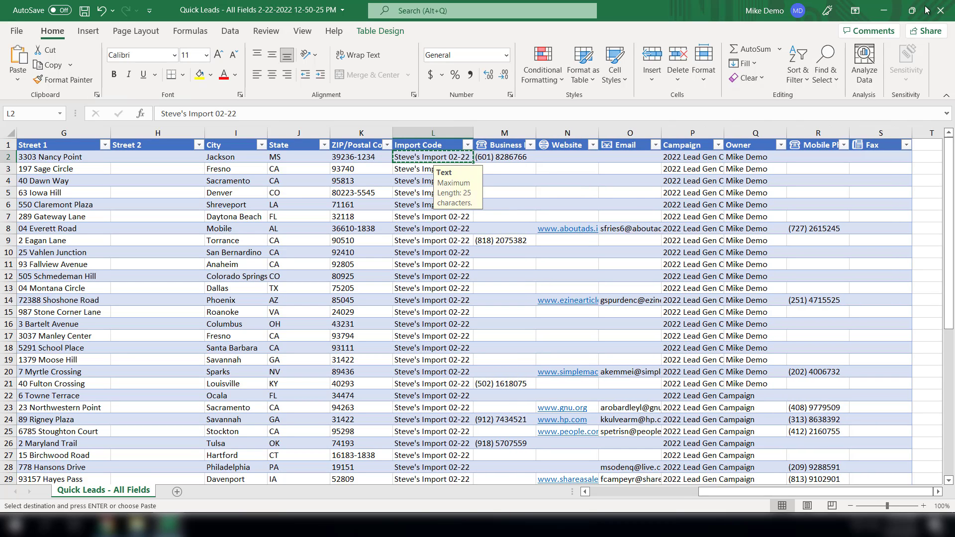
{"action": "left_click", "coordinate": [951, 10]}
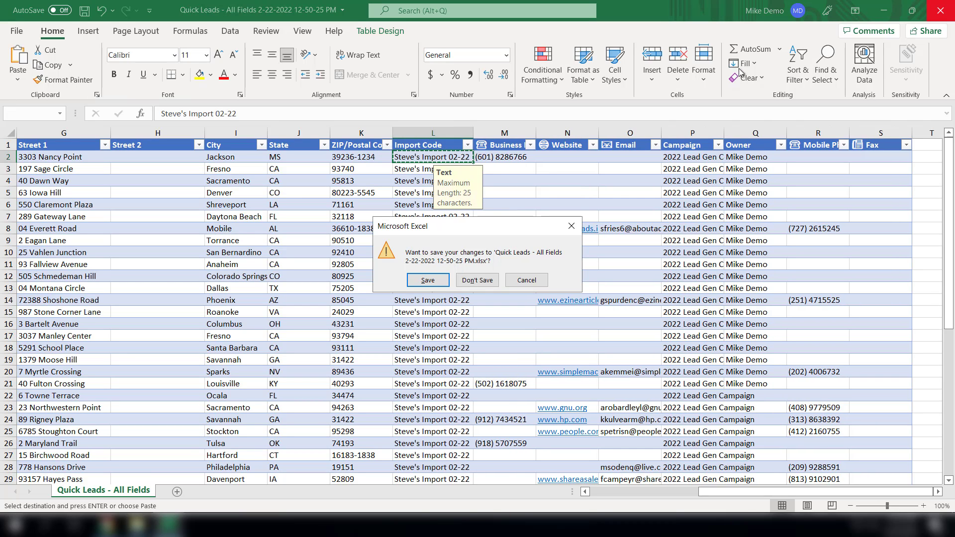
{"action": "left_click", "coordinate": [438, 279]}
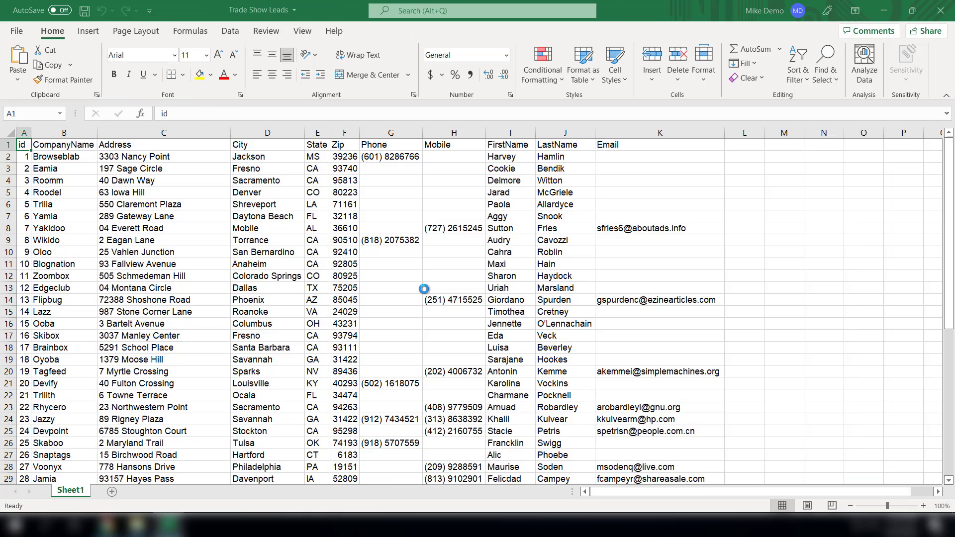
{"action": "key", "text": "alt+Tab"}
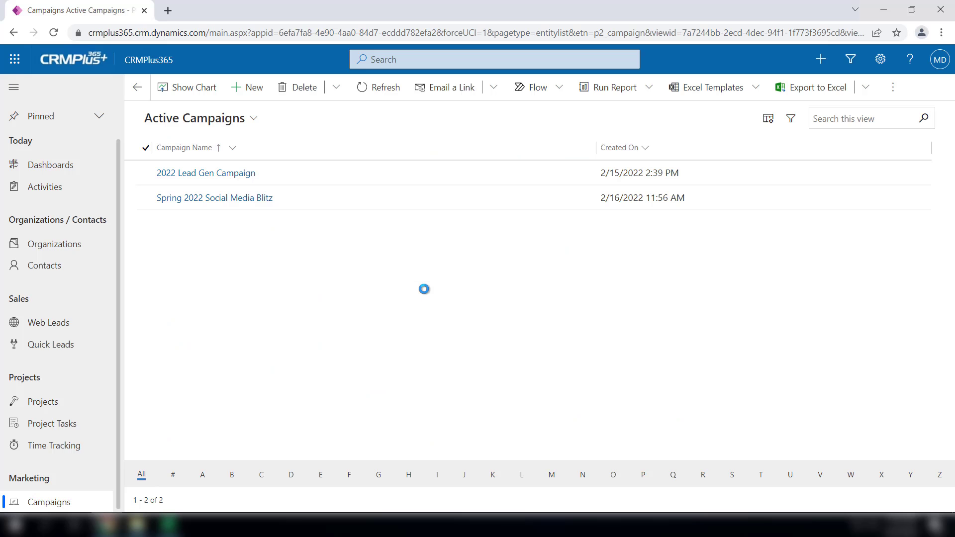
Import the Quick Leads - All Fields workbook into Quick Leads with Allow Duplicates on.
{"action": "left_click", "coordinate": [57, 346]}
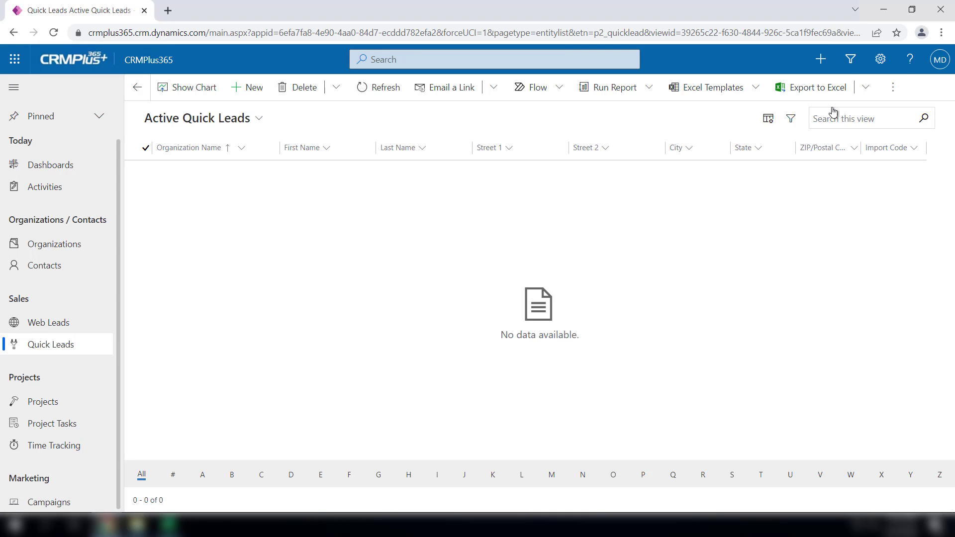
{"action": "left_click", "coordinate": [890, 89]}
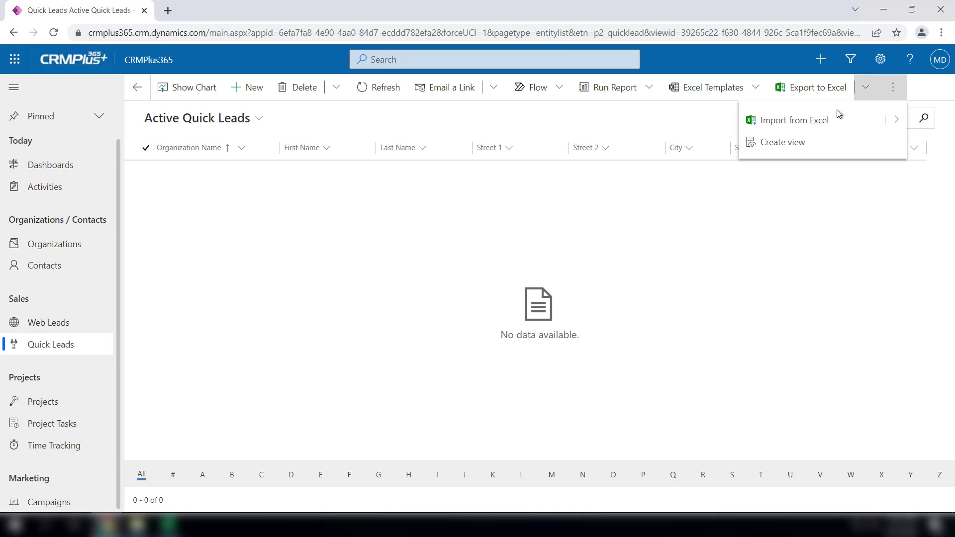
{"action": "left_click", "coordinate": [794, 121]}
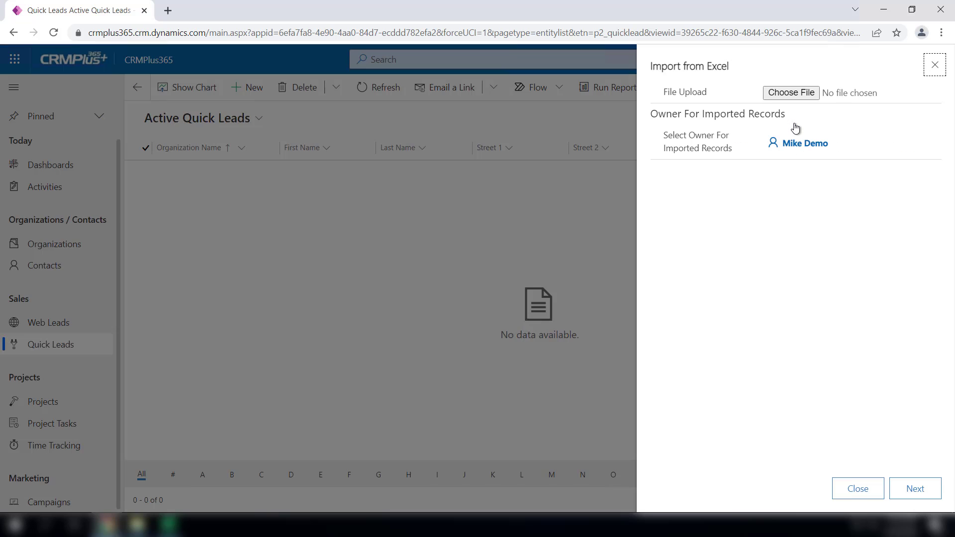
{"action": "left_click", "coordinate": [790, 92]}
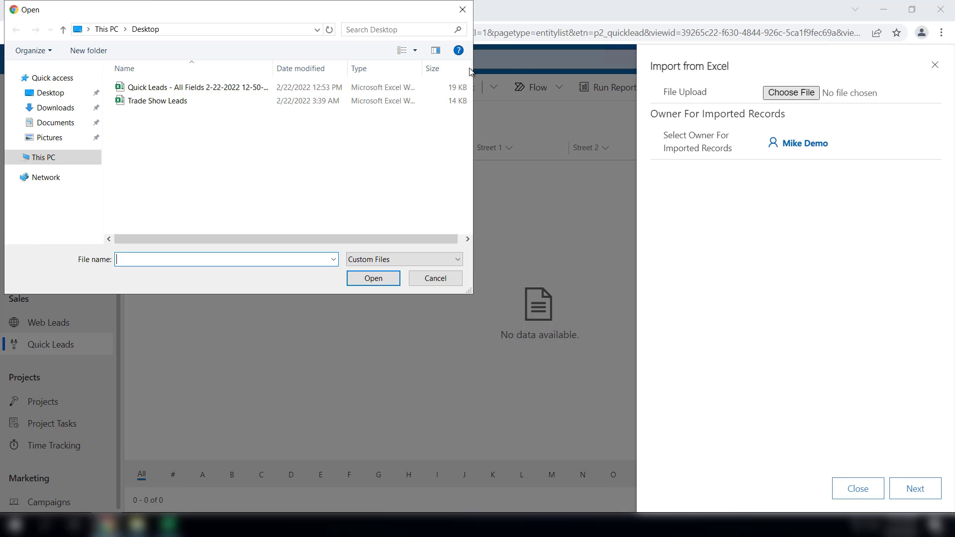
{"action": "double_click", "coordinate": [202, 90]}
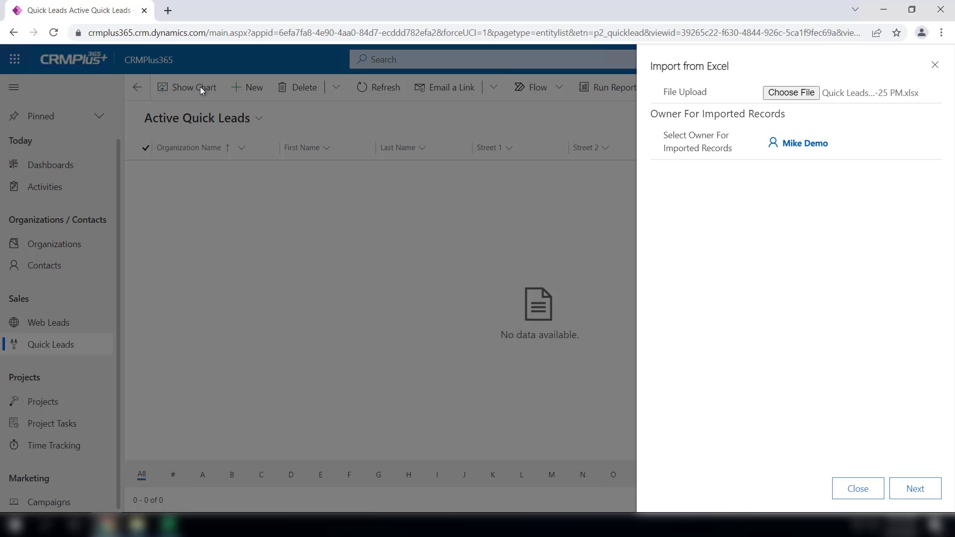
{"action": "left_click", "coordinate": [918, 491]}
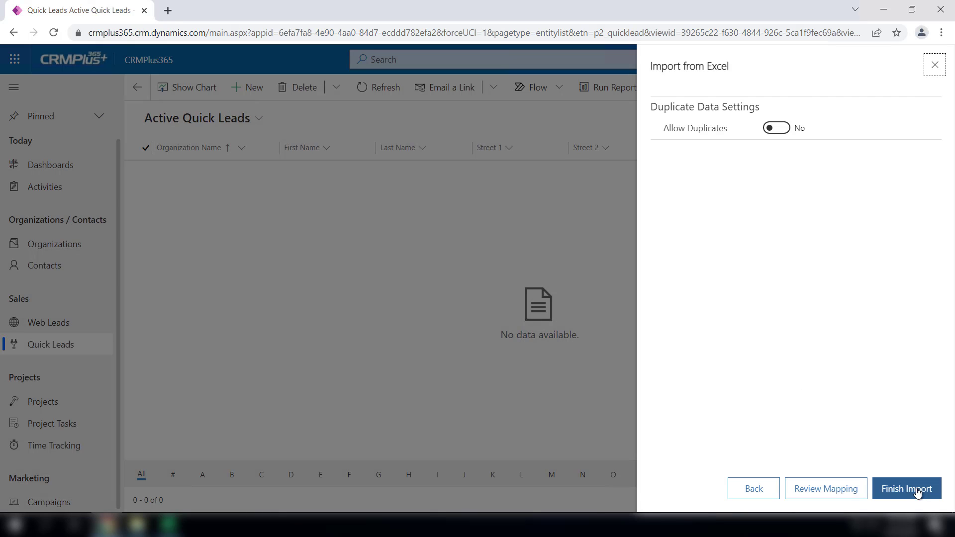
{"action": "left_click", "coordinate": [780, 134]}
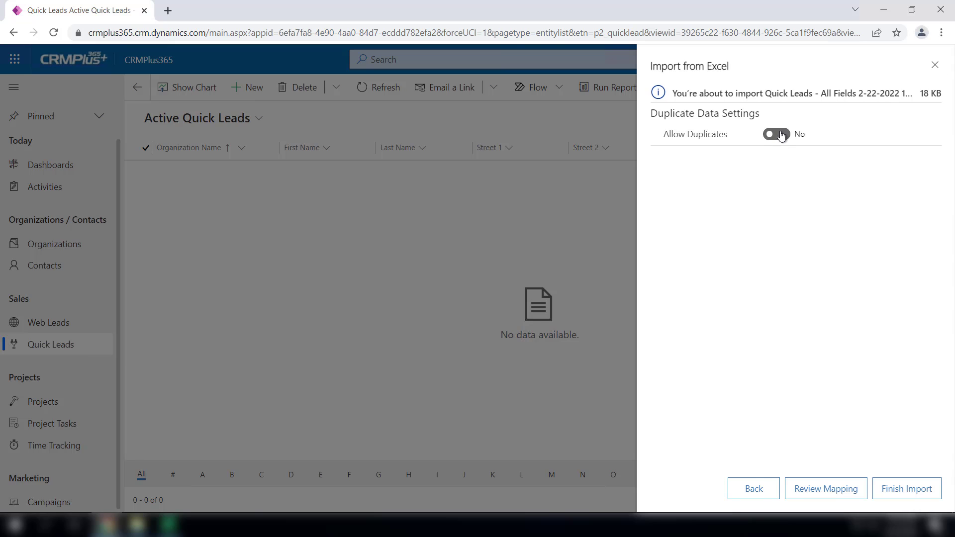
{"action": "left_click", "coordinate": [906, 492]}
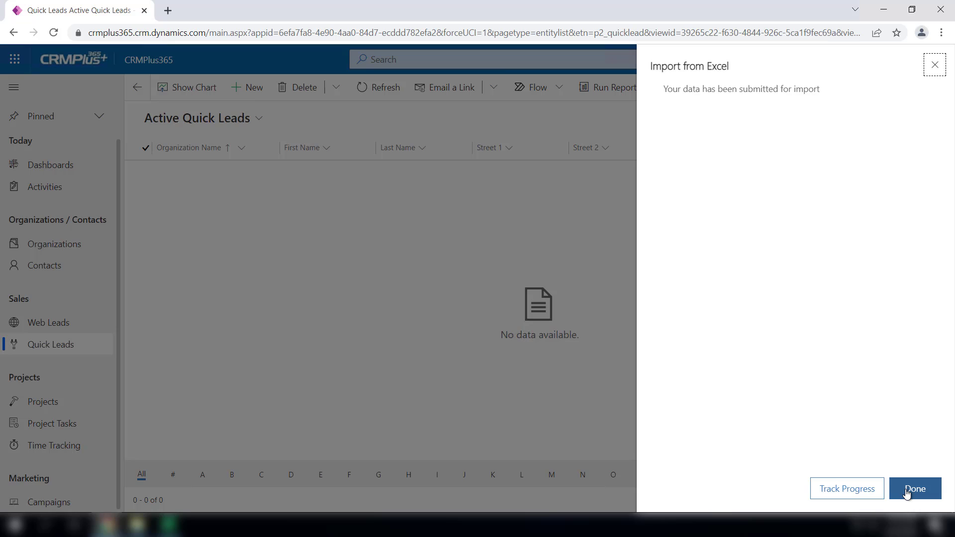
Track the import in My Imports, refreshing until it shows Completed with 50 successes.
{"action": "left_click", "coordinate": [852, 493]}
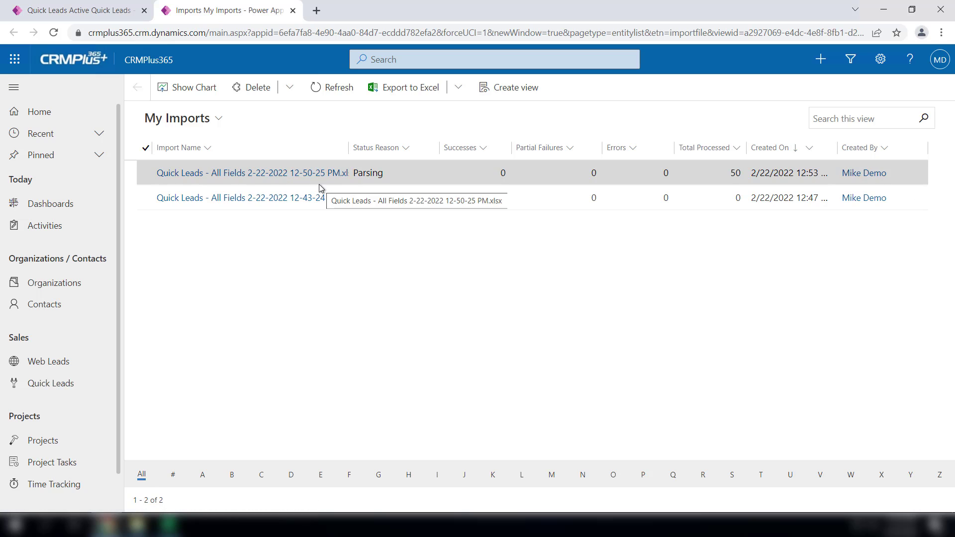
{"action": "left_click", "coordinate": [320, 88]}
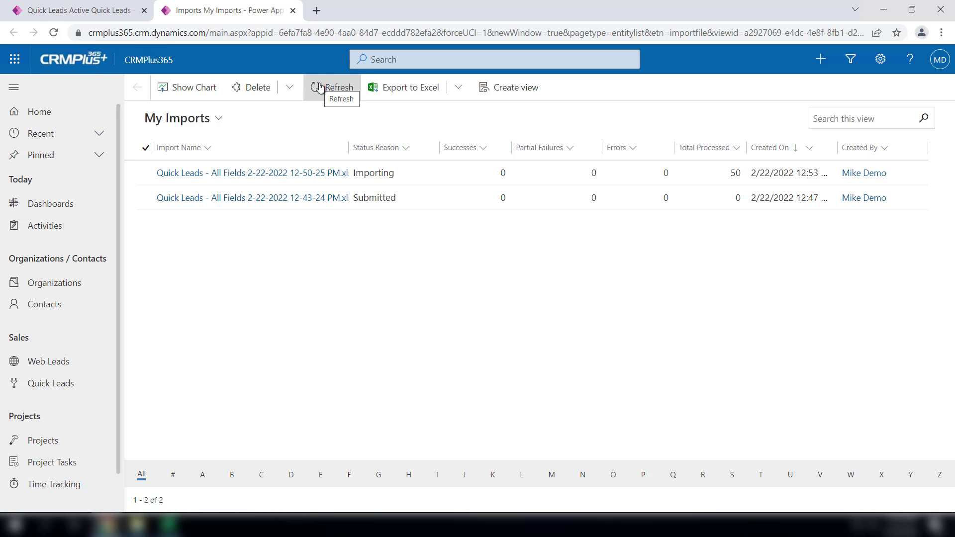
{"action": "left_click", "coordinate": [319, 88]}
{"action": "left_click", "coordinate": [319, 87]}
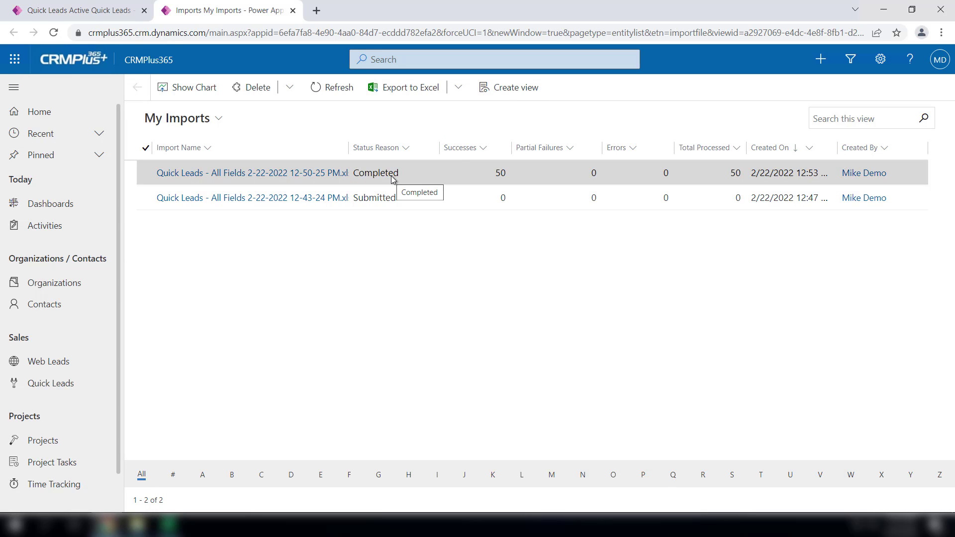
{"action": "left_click", "coordinate": [38, 384]}
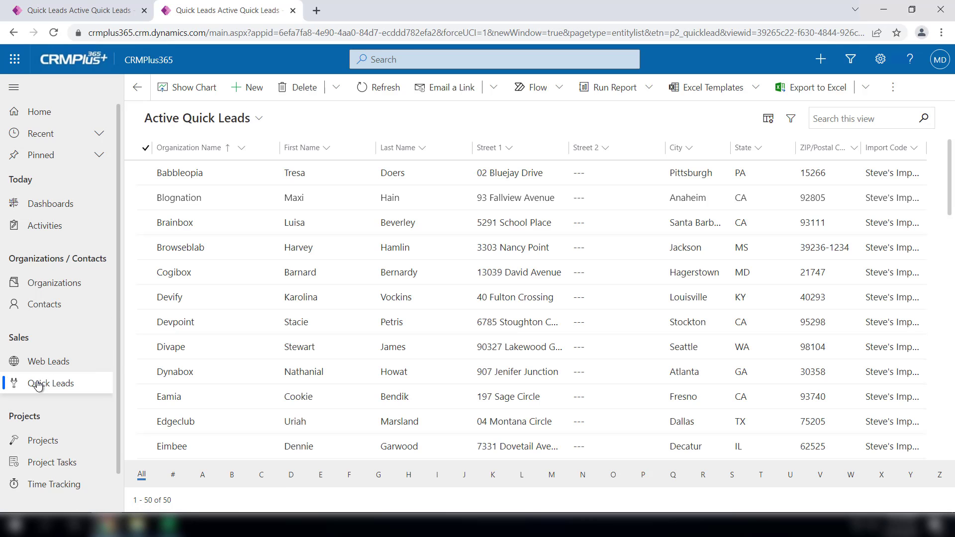
{"action": "left_click", "coordinate": [260, 122]}
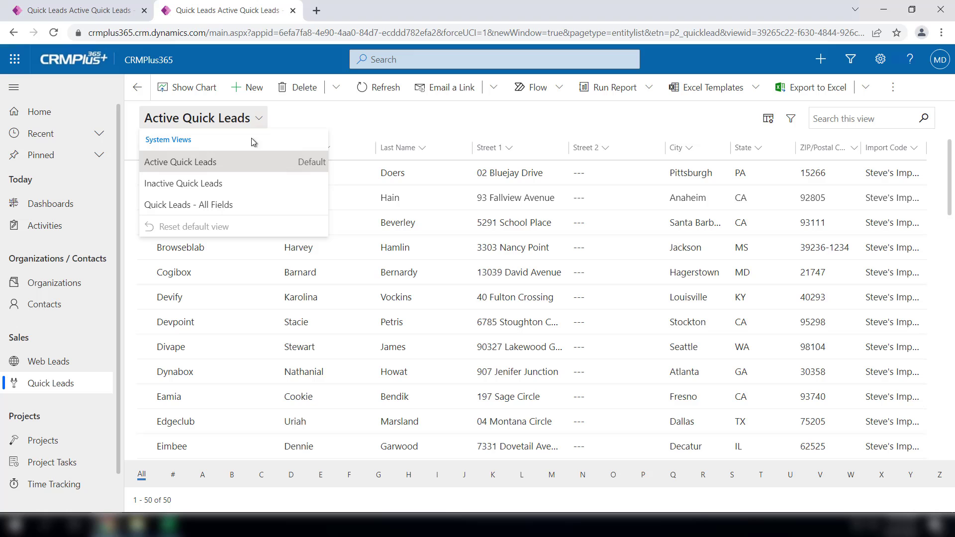
{"action": "left_click", "coordinate": [211, 204]}
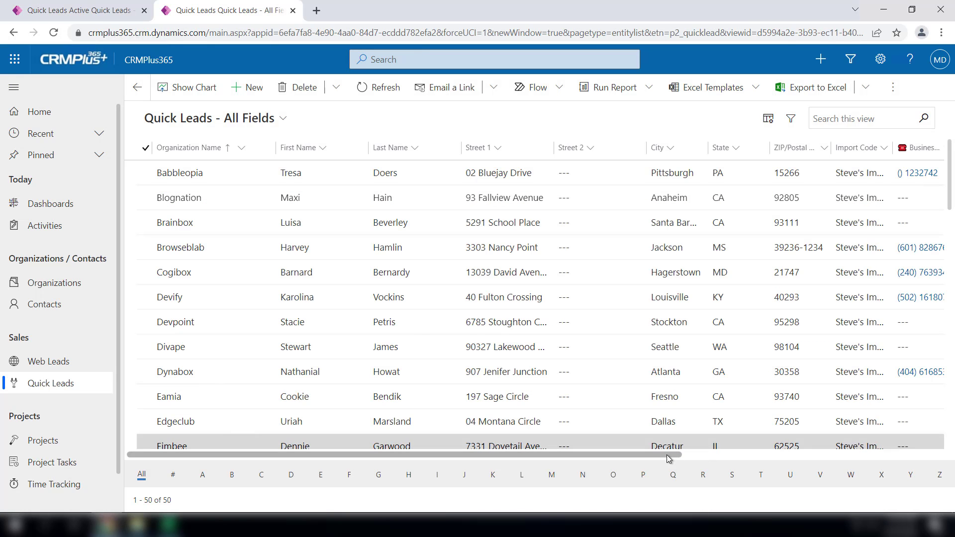
{"action": "left_click_drag", "start_coordinate": [669, 455], "coordinate": [918, 477]}
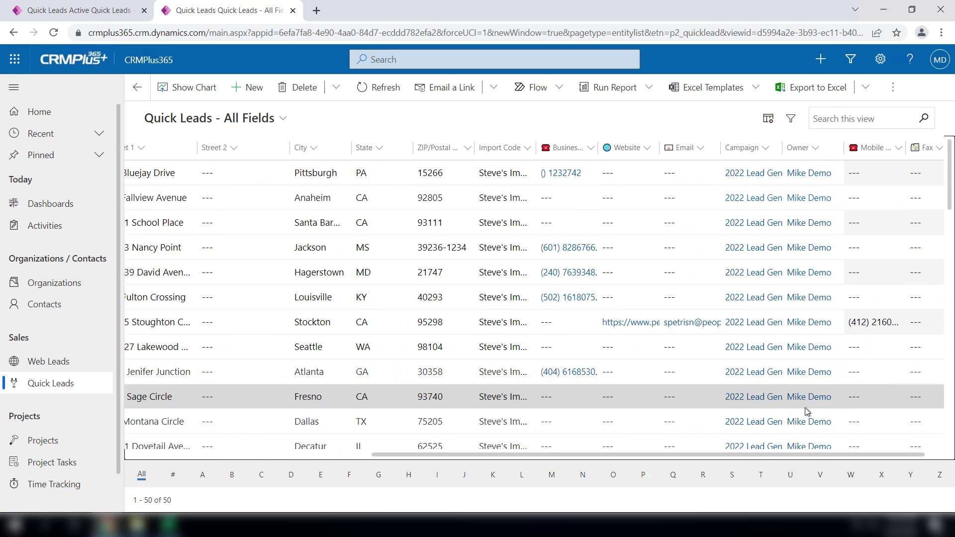
{"action": "scroll", "coordinate": [750, 384], "scroll_direction": "down", "scroll_amount": 6}
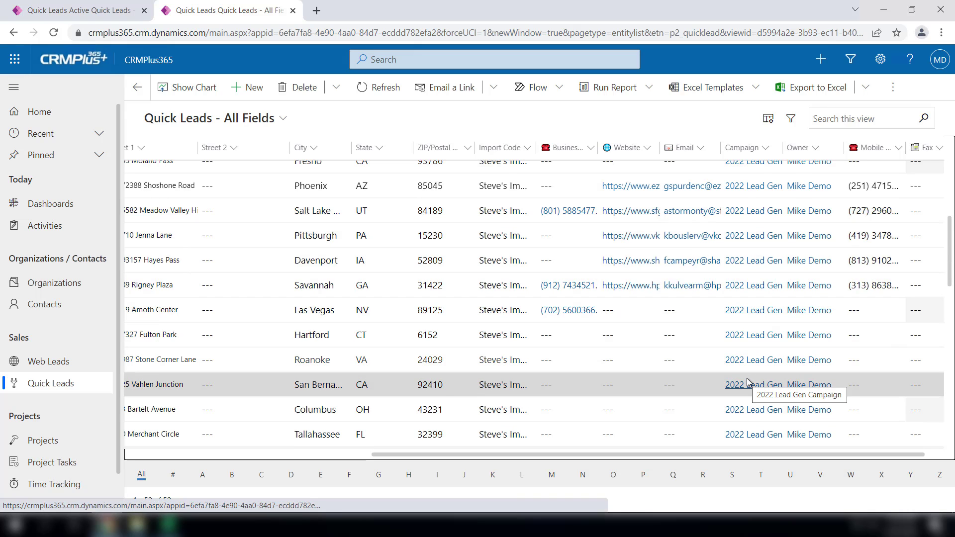
{"action": "left_click", "coordinate": [211, 455]}
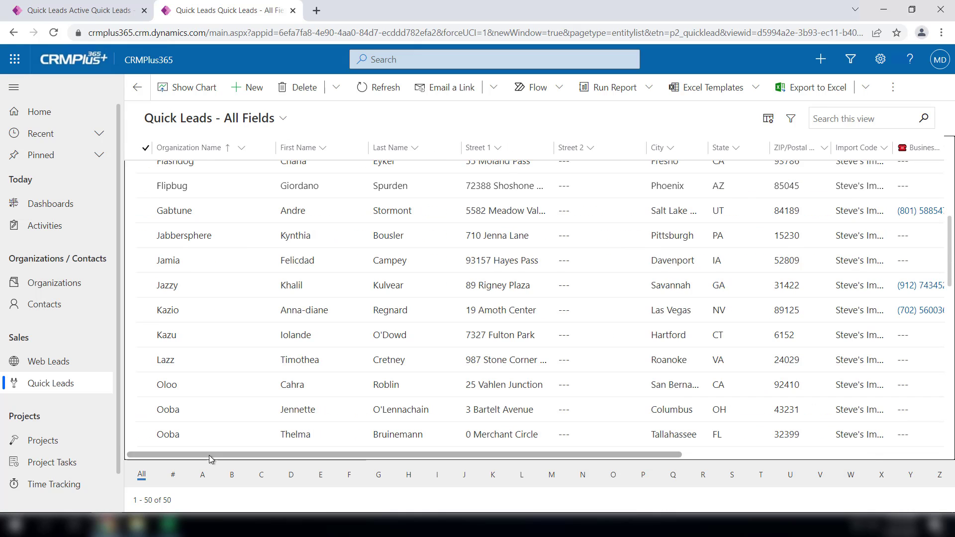
{"action": "scroll", "coordinate": [212, 437], "scroll_direction": "up", "scroll_amount": 6}
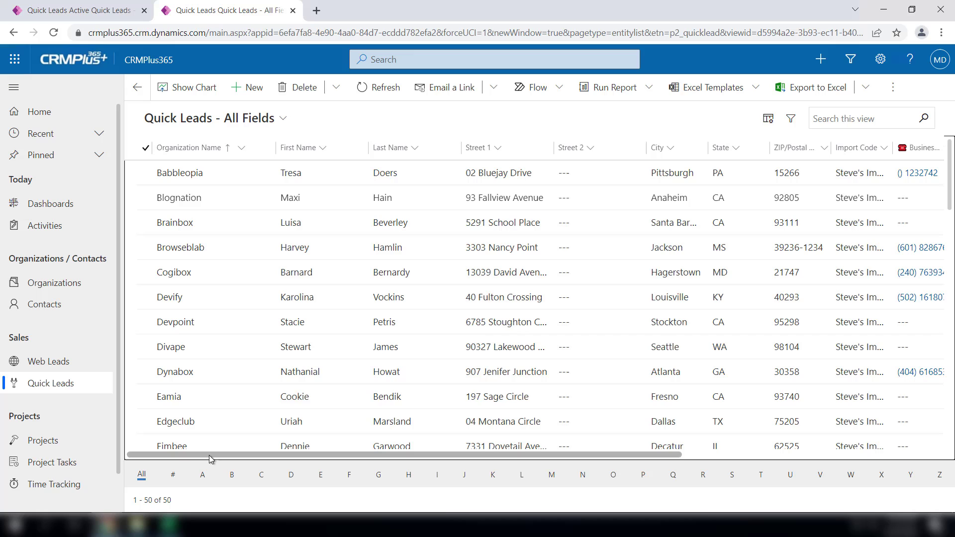
{"action": "double_click", "coordinate": [188, 183]}
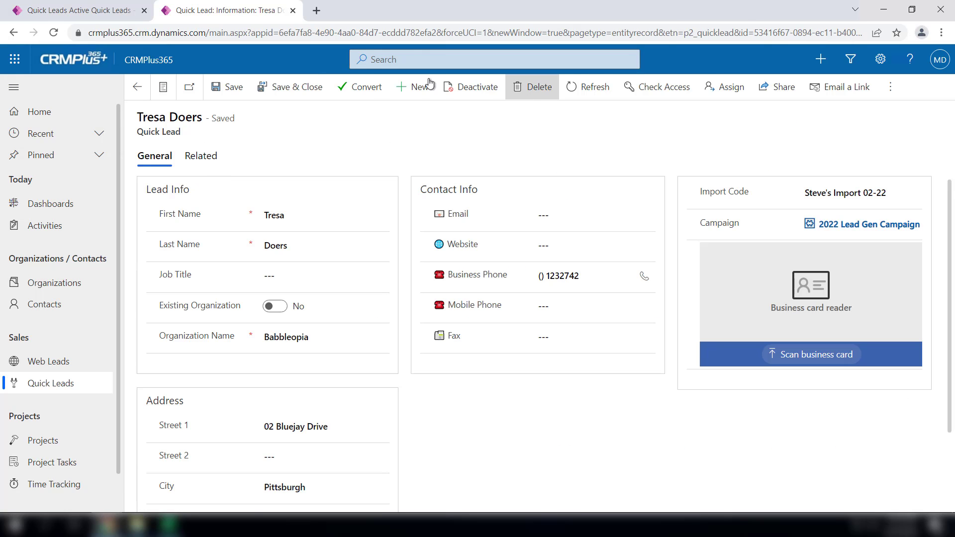
{"action": "left_click", "coordinate": [141, 90]}
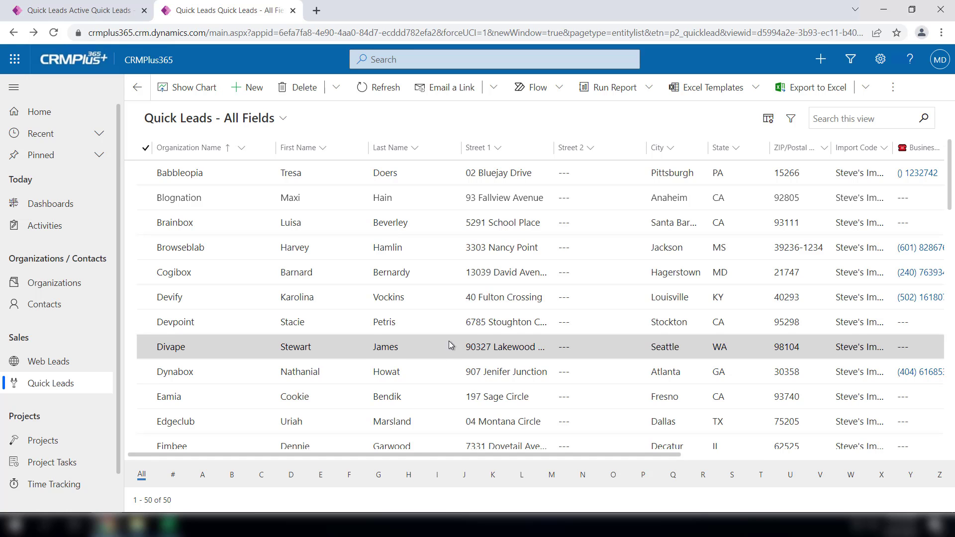
Select and convert all 50 quick leads, then view Active Organizations with 260 records.
{"action": "left_click", "coordinate": [146, 148]}
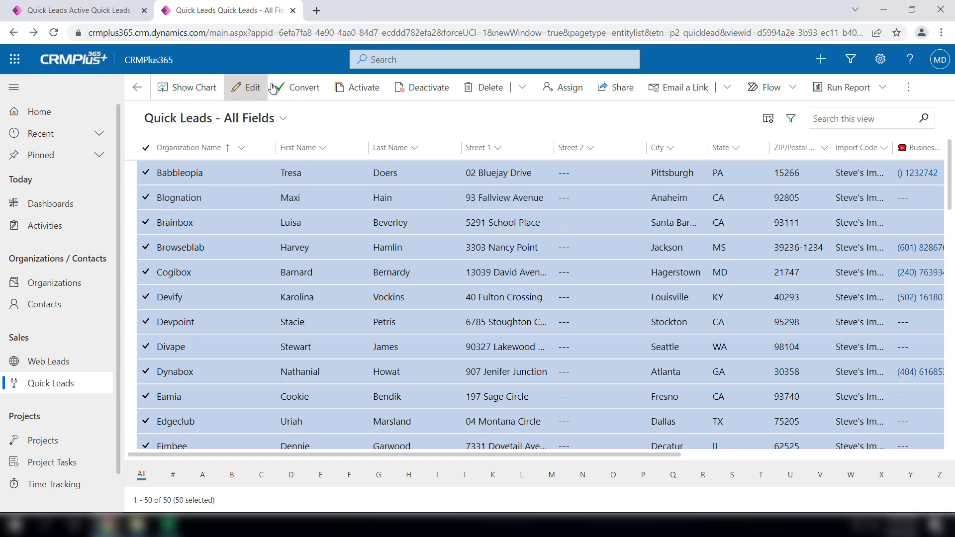
{"action": "left_click", "coordinate": [297, 90]}
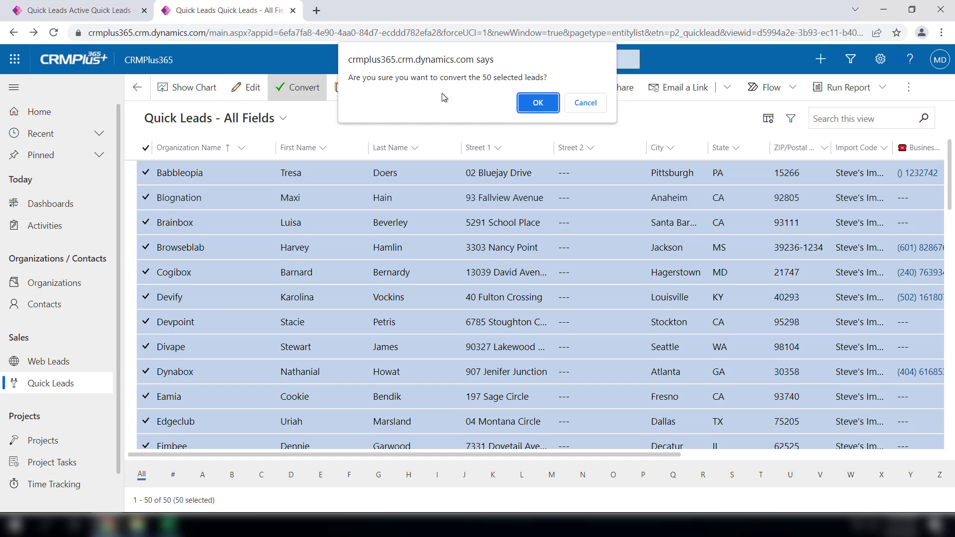
{"action": "left_click", "coordinate": [537, 103]}
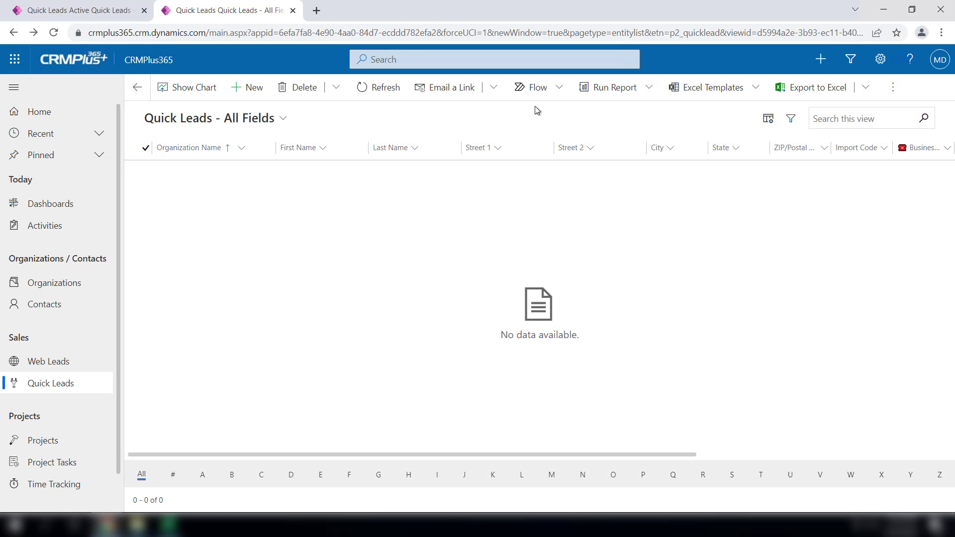
{"action": "left_click", "coordinate": [52, 285]}
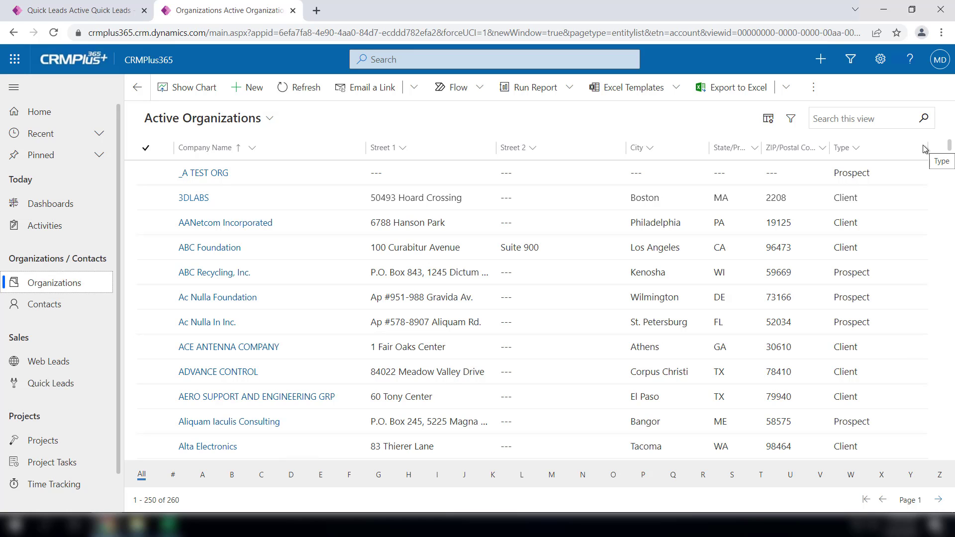
In Advanced Find for organizations, add the Quick Lead and Source Campaign columns to the results.
{"action": "left_click", "coordinate": [851, 60]}
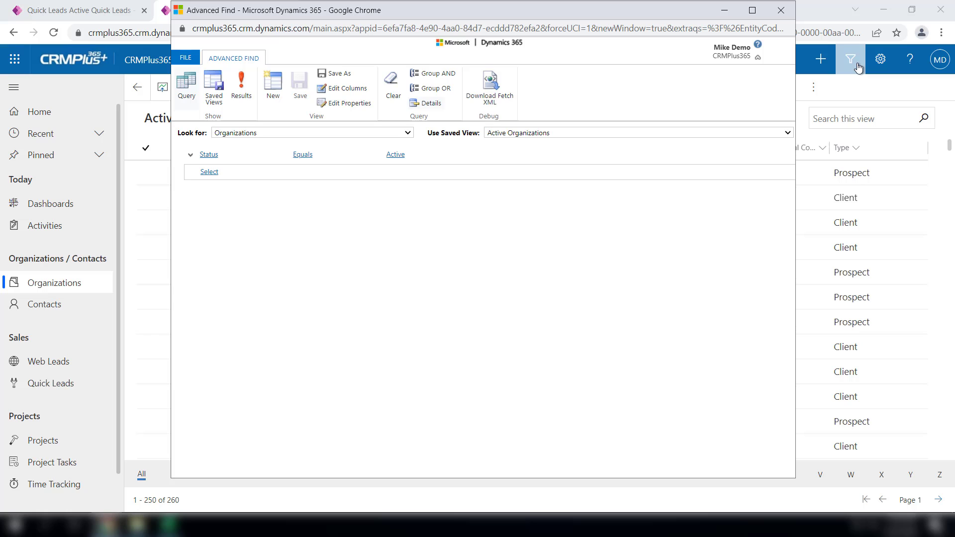
{"action": "left_click", "coordinate": [354, 90]}
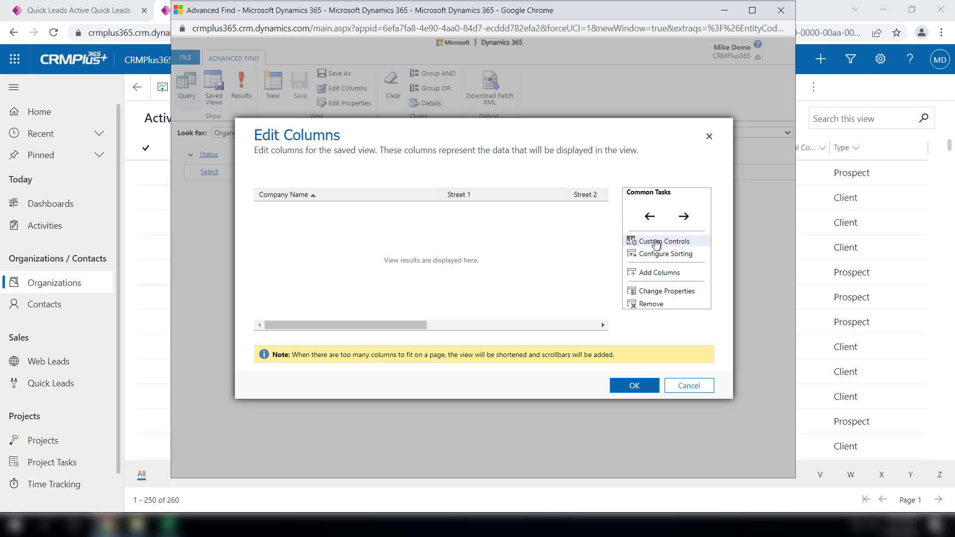
{"action": "left_click", "coordinate": [663, 274]}
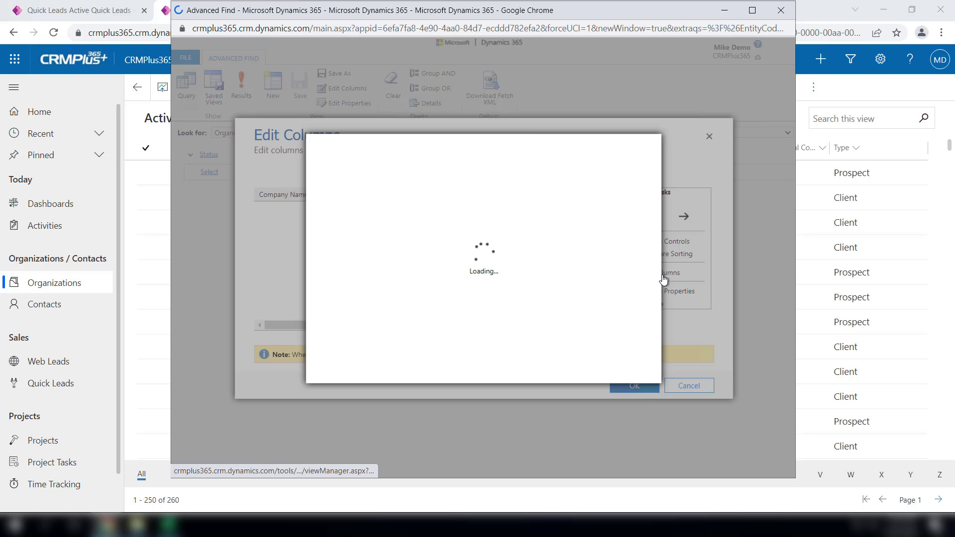
{"action": "scroll", "coordinate": [637, 327], "scroll_direction": "down", "scroll_amount": 2}
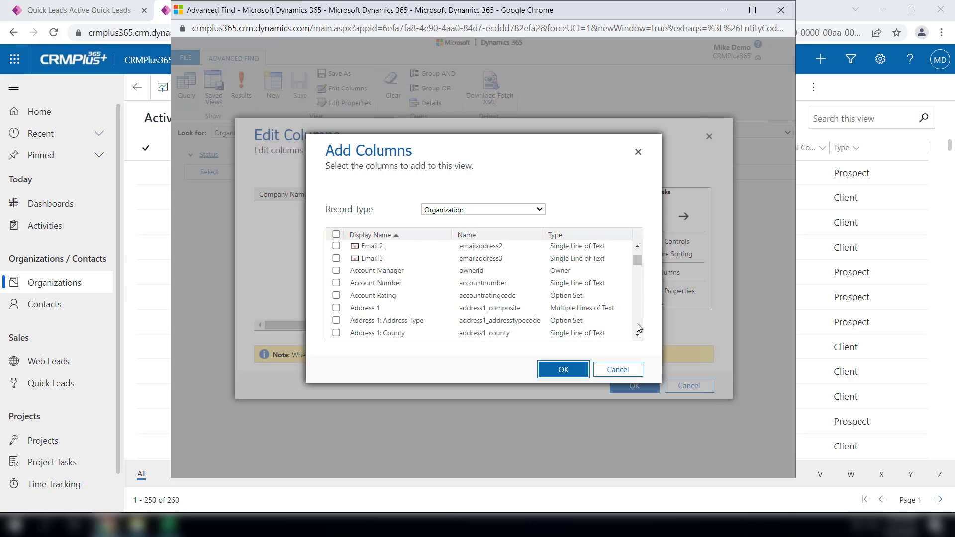
{"action": "scroll", "coordinate": [639, 329], "scroll_direction": "down", "scroll_amount": 10}
{"action": "left_click", "coordinate": [336, 271]}
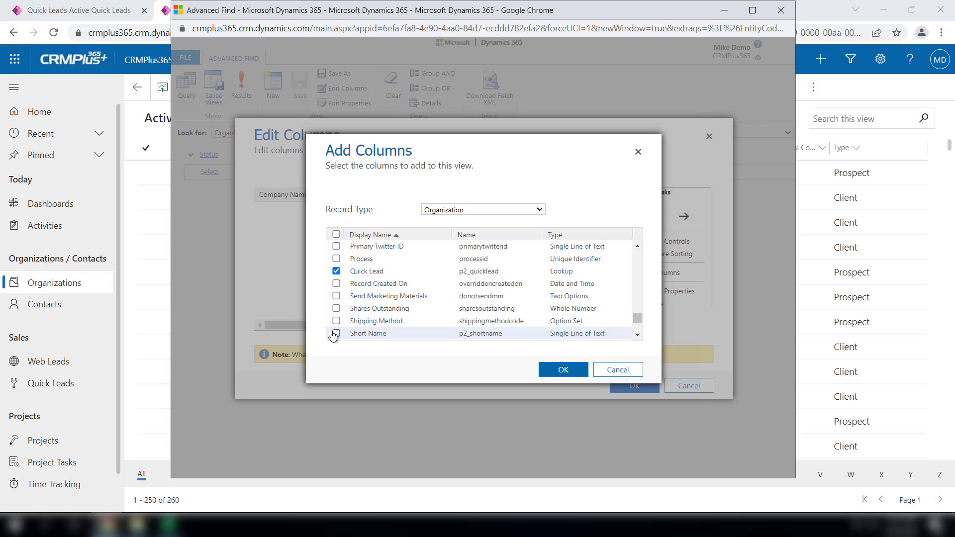
{"action": "scroll", "coordinate": [333, 336], "scroll_direction": "down", "scroll_amount": 2}
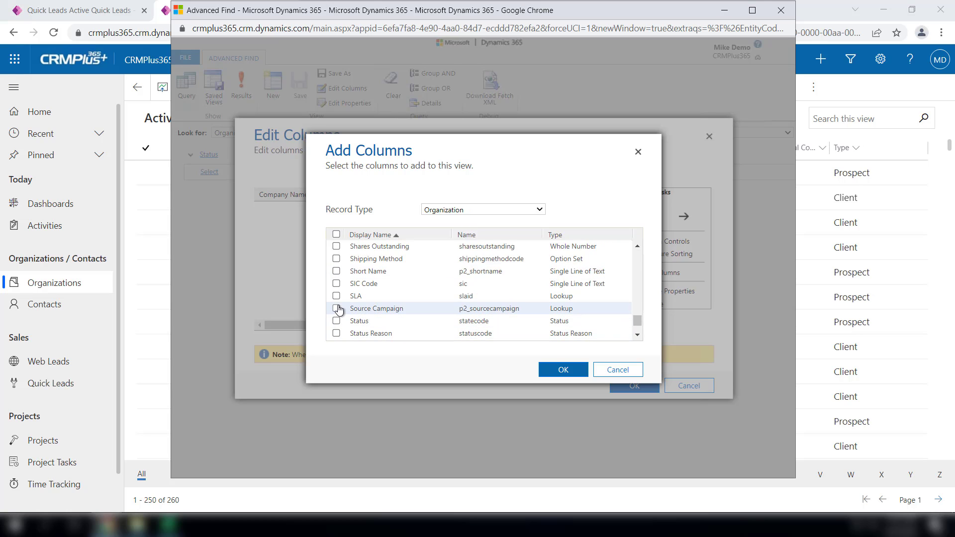
{"action": "left_click", "coordinate": [337, 308]}
Confirm the new column layout and run the query for Active Organizations.
{"action": "left_click", "coordinate": [565, 371]}
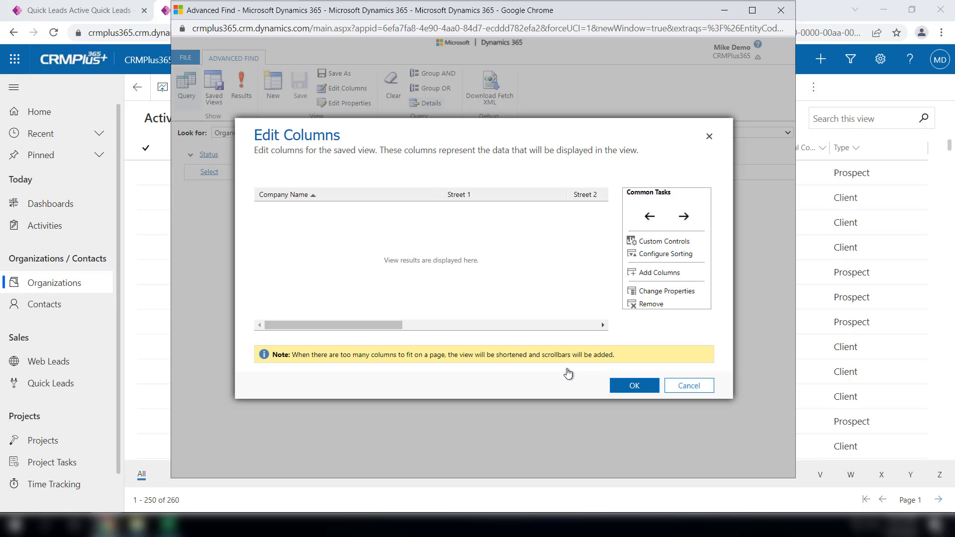
{"action": "left_click", "coordinate": [634, 386]}
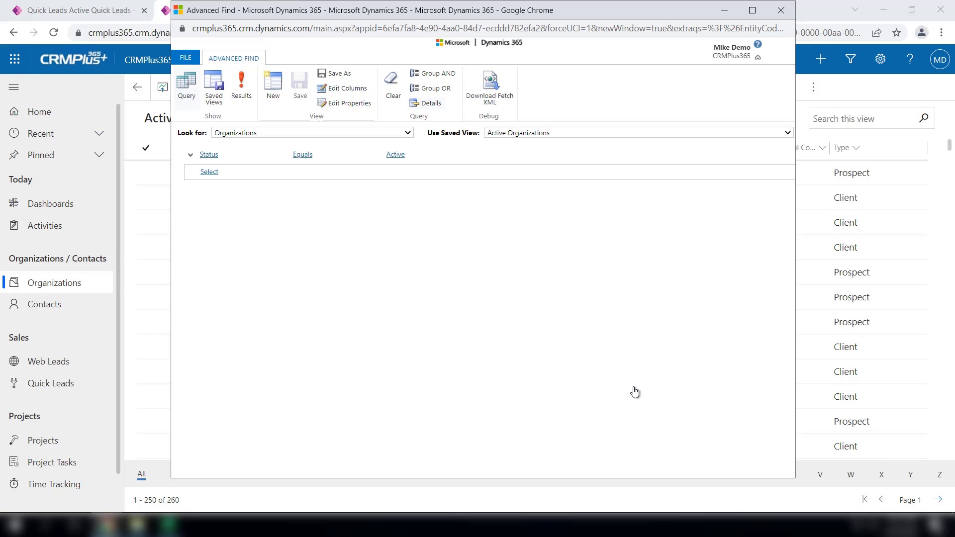
{"action": "left_click", "coordinate": [241, 85]}
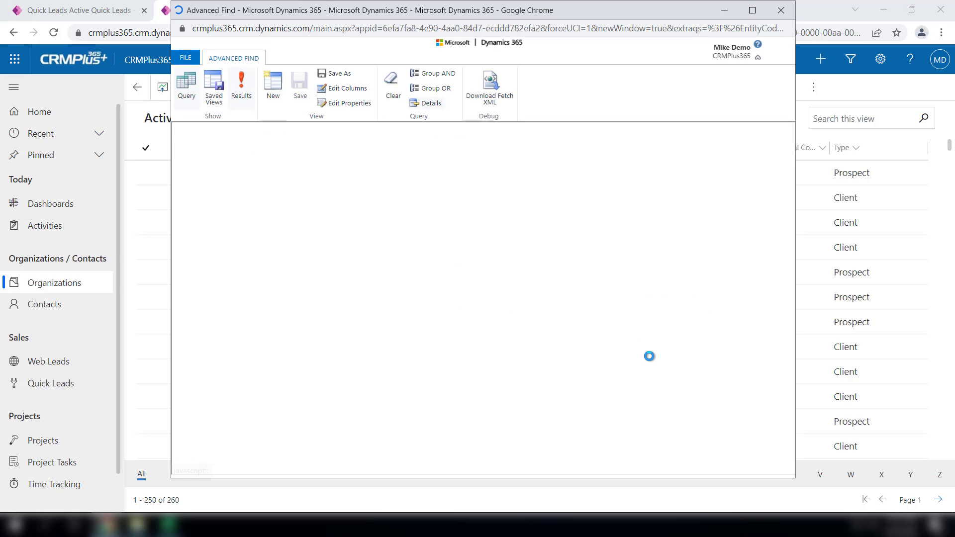
Sort the maximized organization results by Quick Lead descending and open the Flipbug record.
{"action": "left_click", "coordinate": [752, 11]}
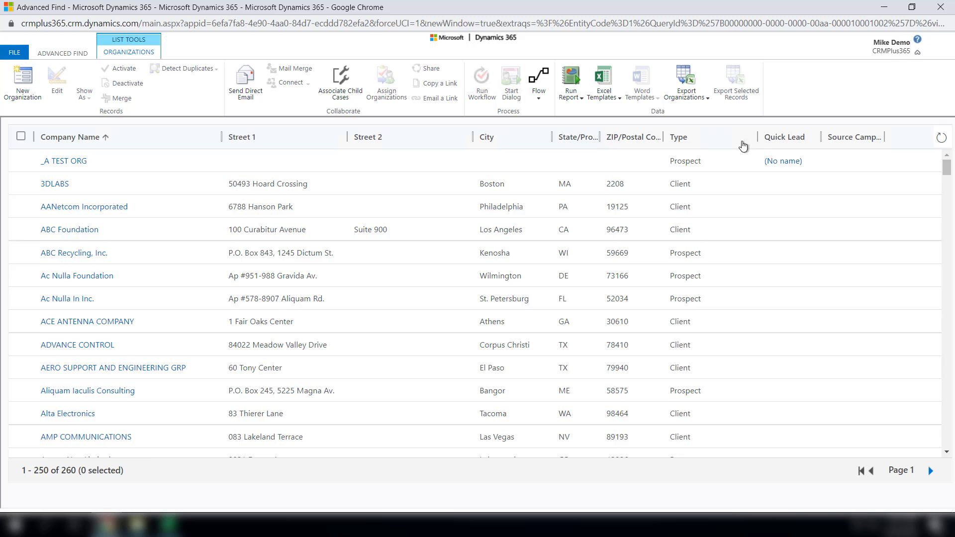
{"action": "scroll", "coordinate": [780, 334], "scroll_direction": "down", "scroll_amount": 15}
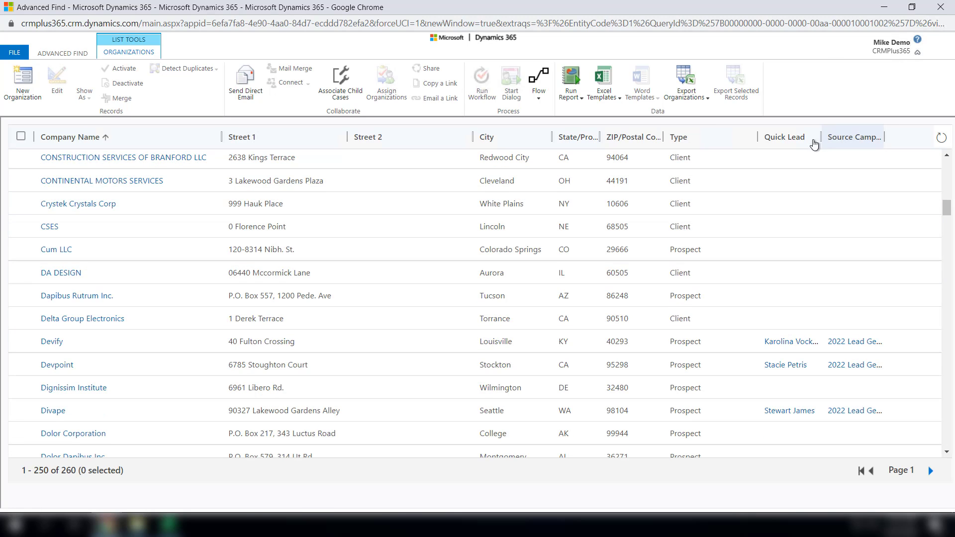
{"action": "left_click", "coordinate": [809, 146]}
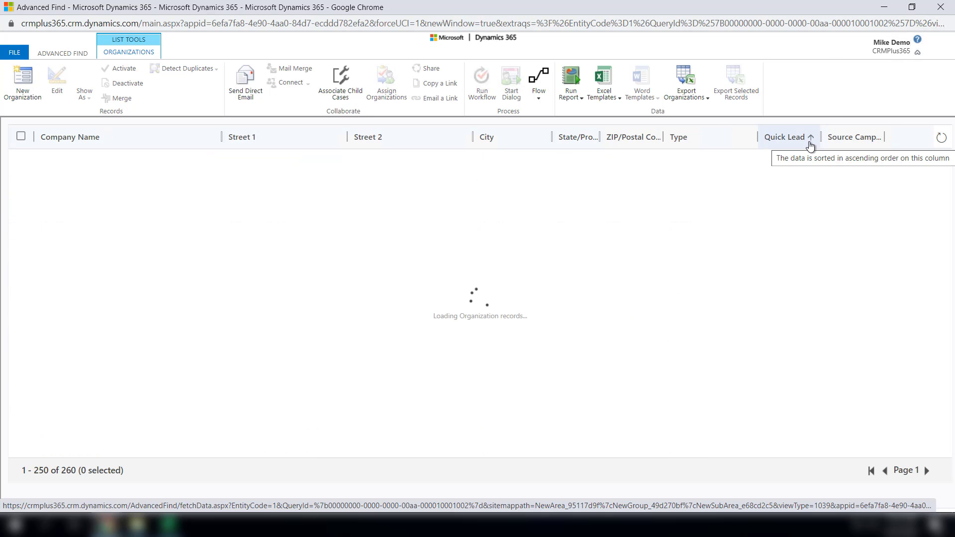
{"action": "left_click", "coordinate": [809, 146]}
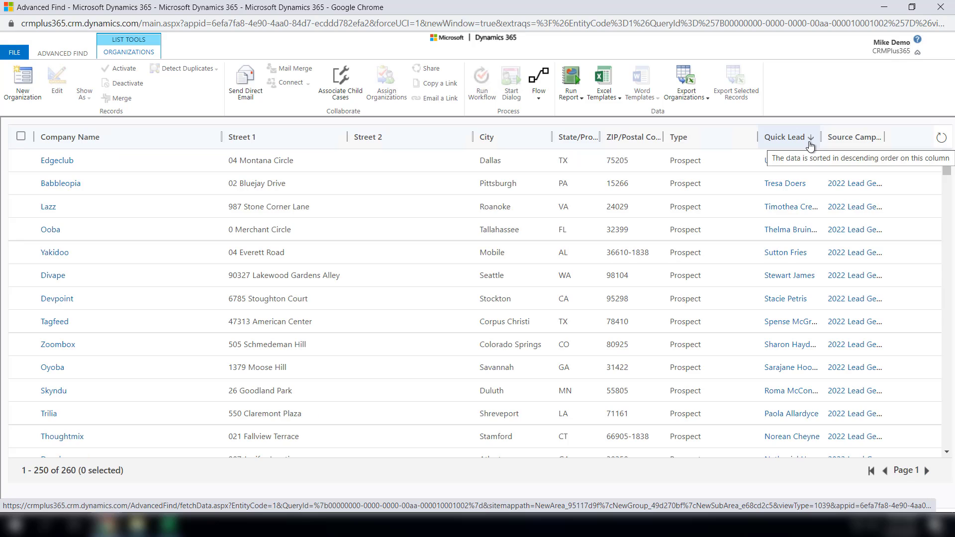
{"action": "scroll", "coordinate": [799, 220], "scroll_direction": "down", "scroll_amount": 15}
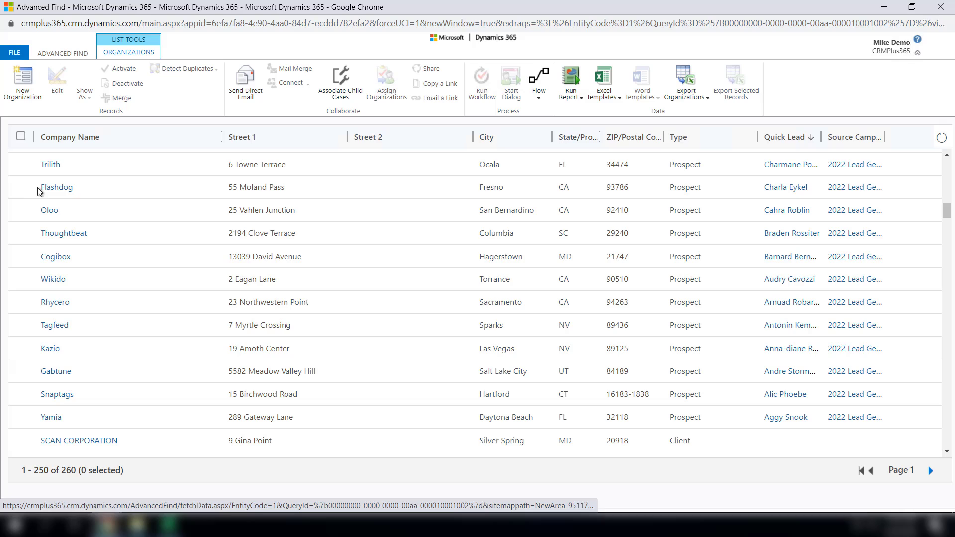
{"action": "left_click", "coordinate": [50, 164]}
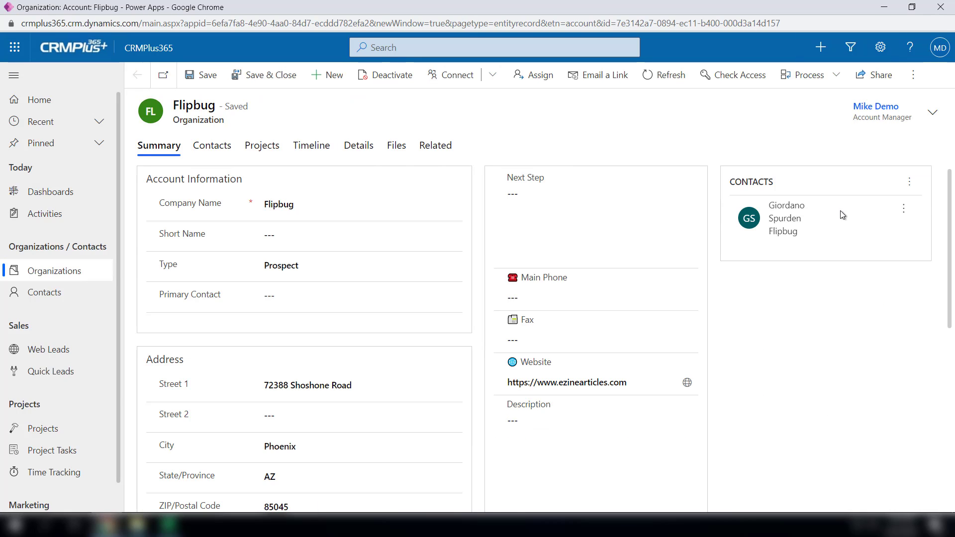
Show Flipbug's Details tab with its Quick Lead link and 2022 Lead Gen Campaign source.
{"action": "left_click", "coordinate": [359, 154]}
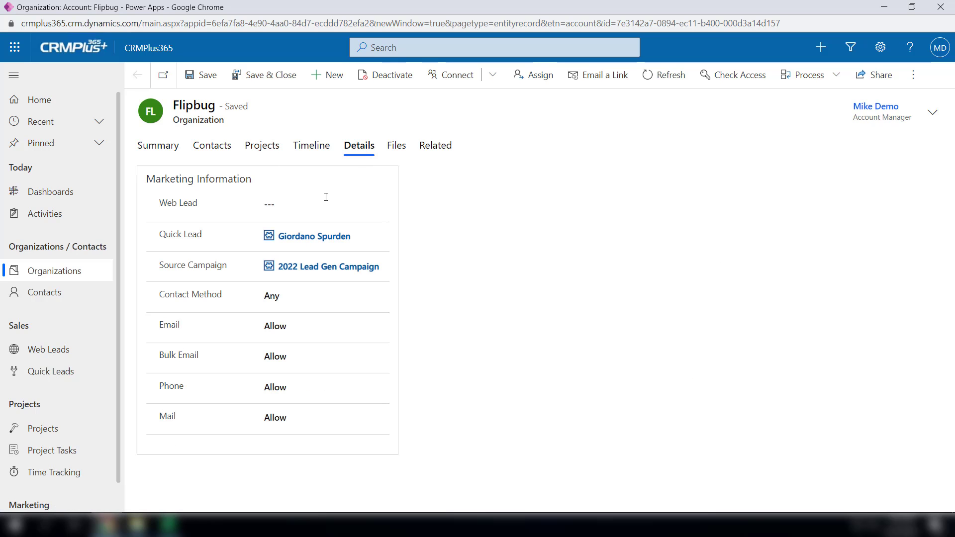